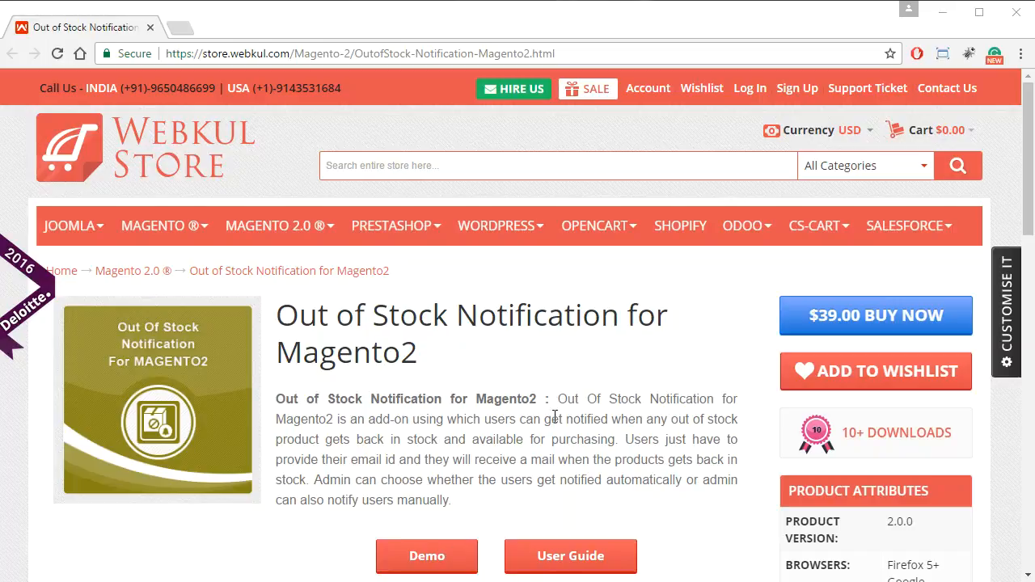
Open the Out of Stock Notification demo page and launch its storefront T-shirt product page in a separate tab.
{"action": "left_click", "coordinate": [427, 556]}
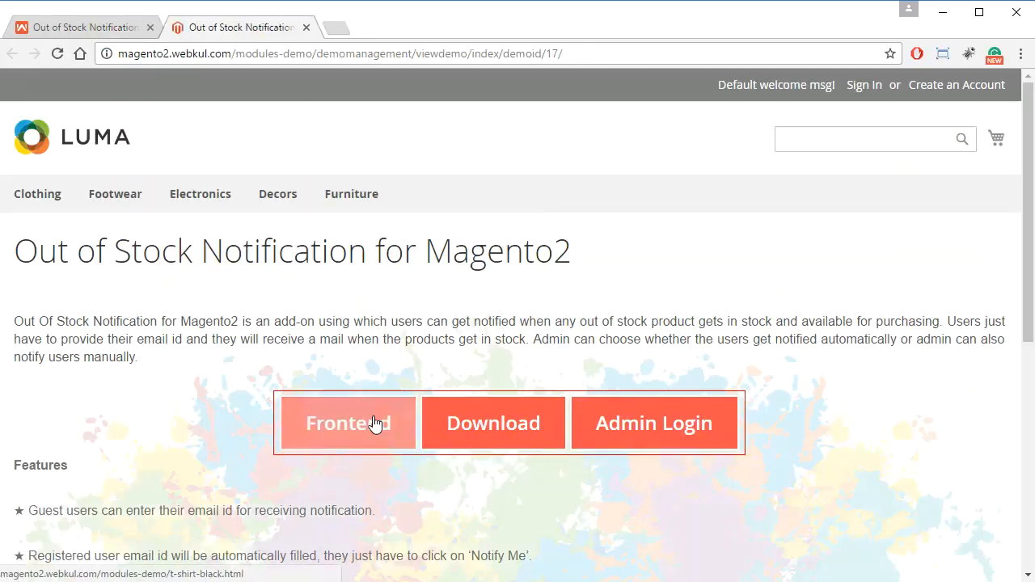
{"action": "left_click", "coordinate": [371, 423]}
{"action": "left_click", "coordinate": [287, 28]}
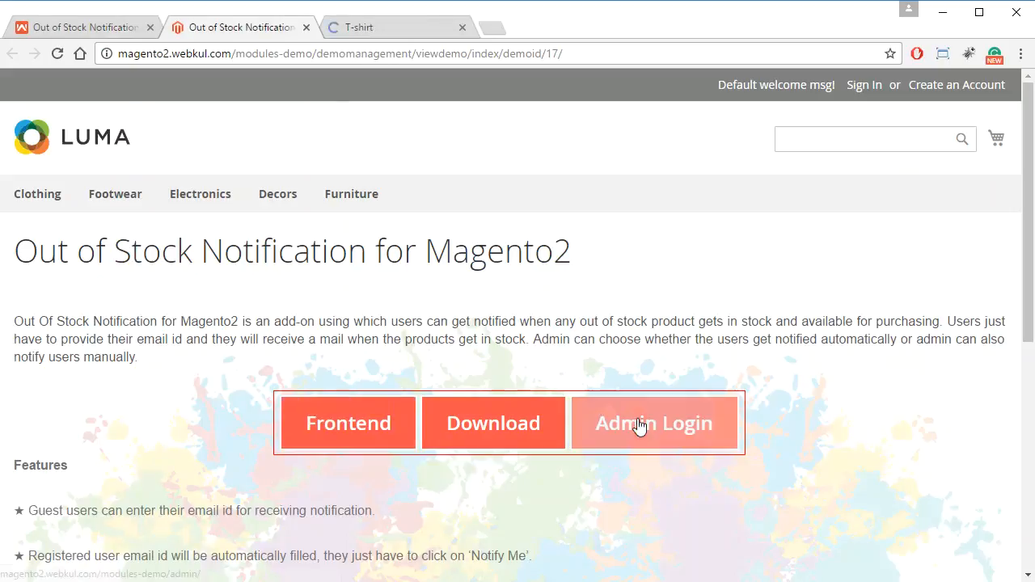
Open the demo's admin login and sign in to the Magento admin with the prefilled credentials.
{"action": "left_click", "coordinate": [640, 422]}
{"action": "left_click", "coordinate": [306, 28]}
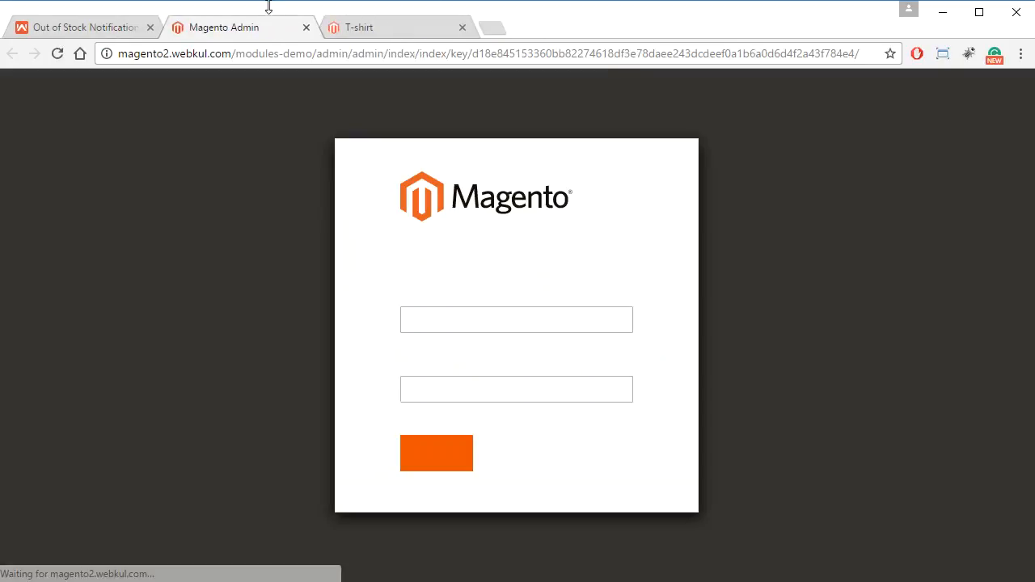
{"action": "left_click", "coordinate": [430, 458]}
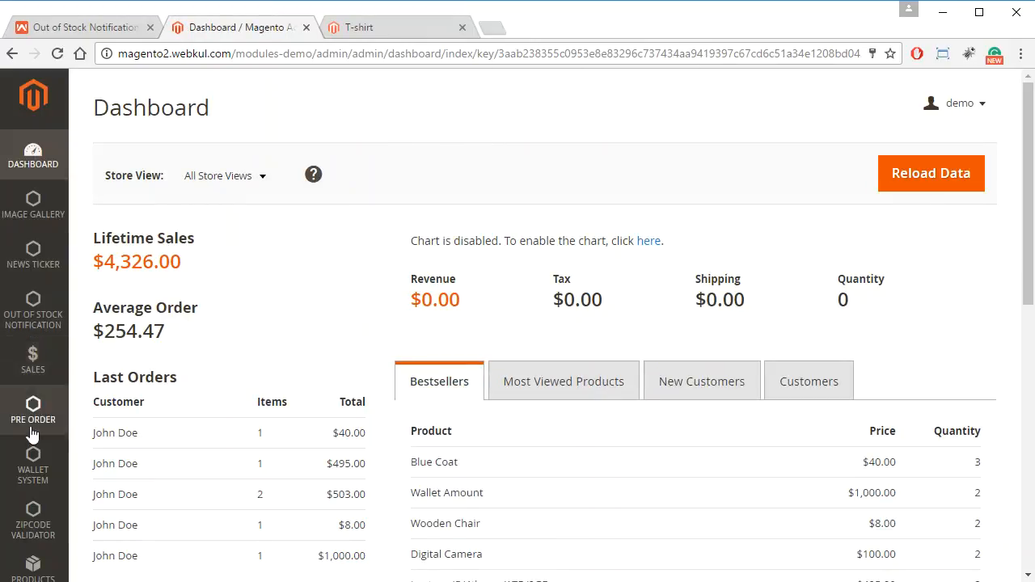
Open the Out Of Stock Notification section of the store configuration.
{"action": "scroll", "coordinate": [30, 428], "scroll_direction": "down", "scroll_amount": 4}
{"action": "scroll", "coordinate": [33, 509], "scroll_direction": "down", "scroll_amount": 3}
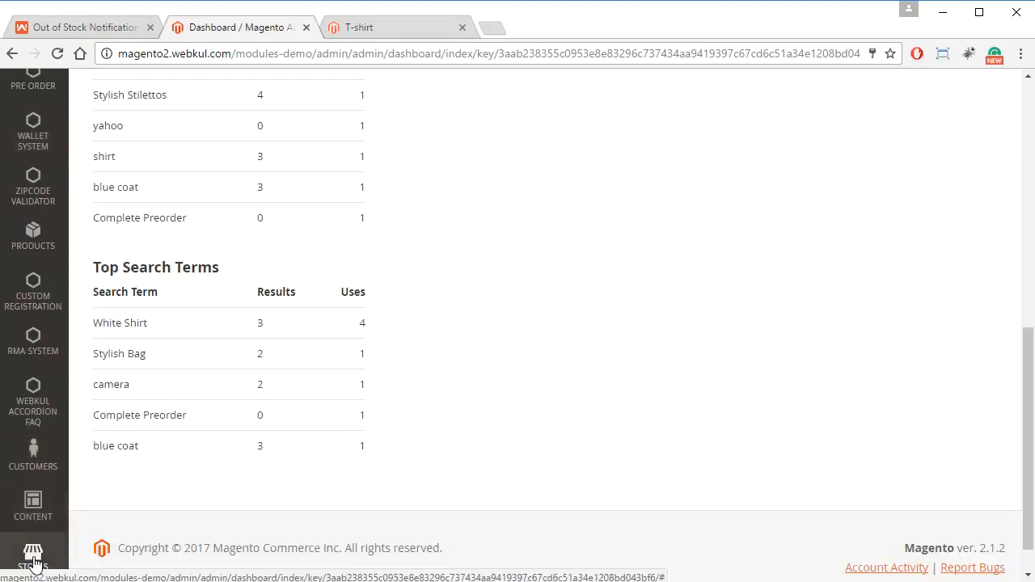
{"action": "left_click", "coordinate": [33, 551]}
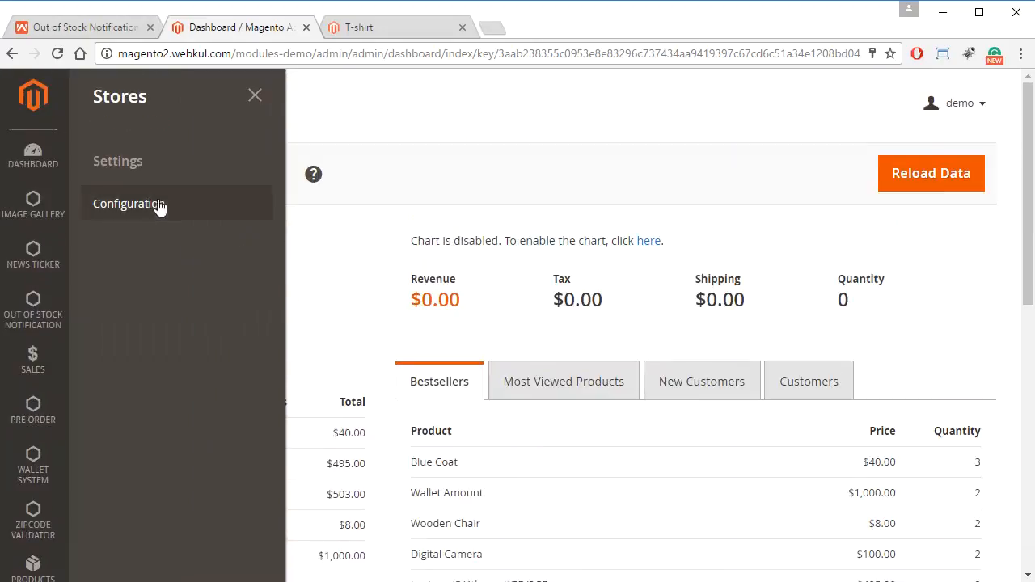
{"action": "left_click", "coordinate": [250, 202]}
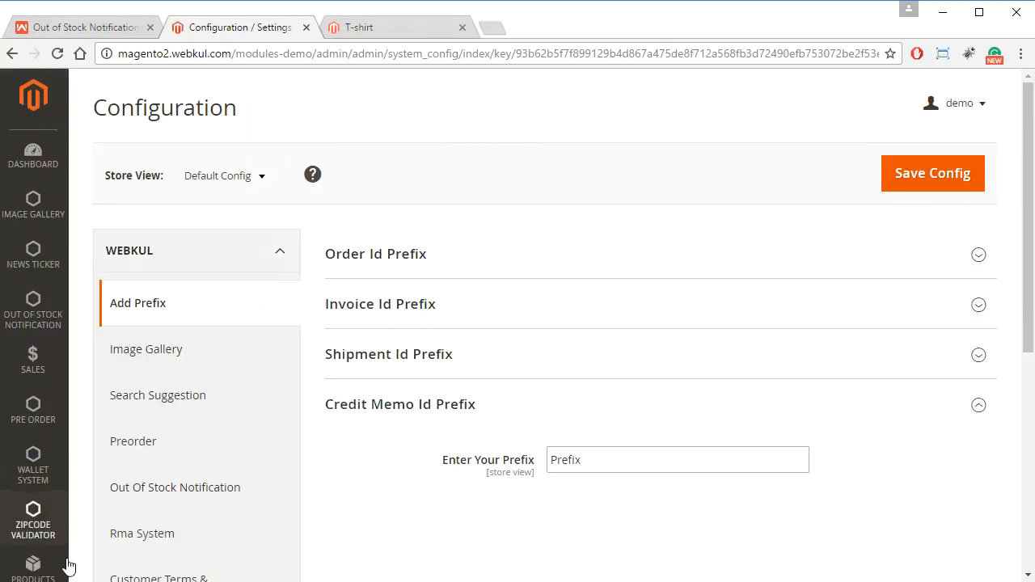
{"action": "left_click", "coordinate": [212, 498]}
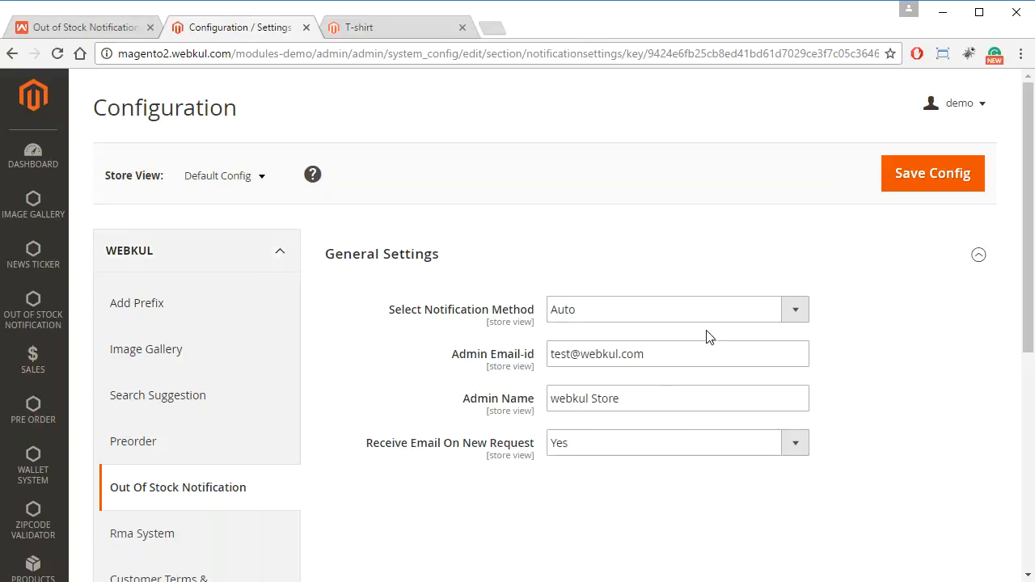
Review the choices for notification method and new-request emails, keep Auto and Yes, and save the configuration.
{"action": "left_click", "coordinate": [795, 311]}
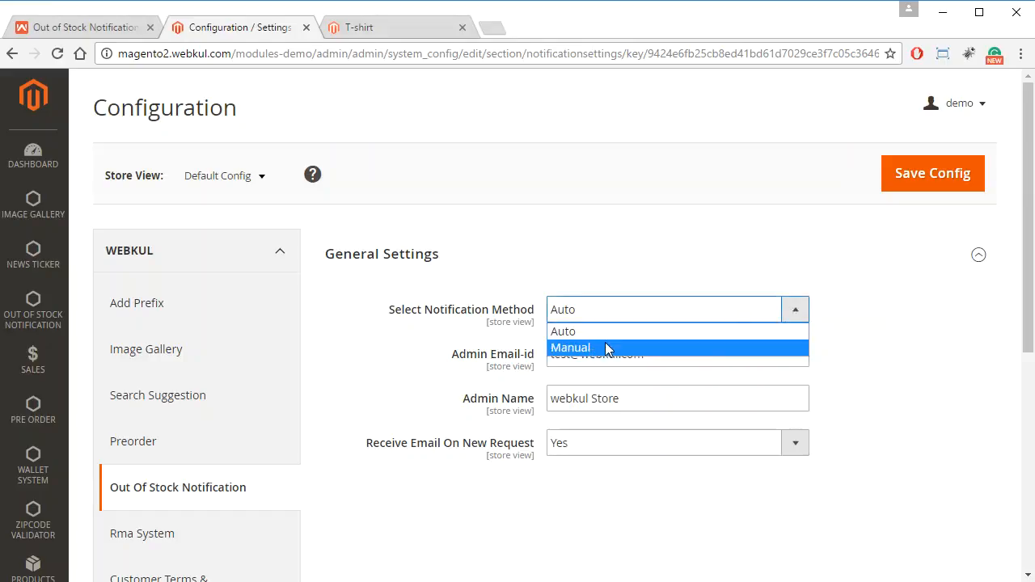
{"action": "left_click", "coordinate": [855, 331]}
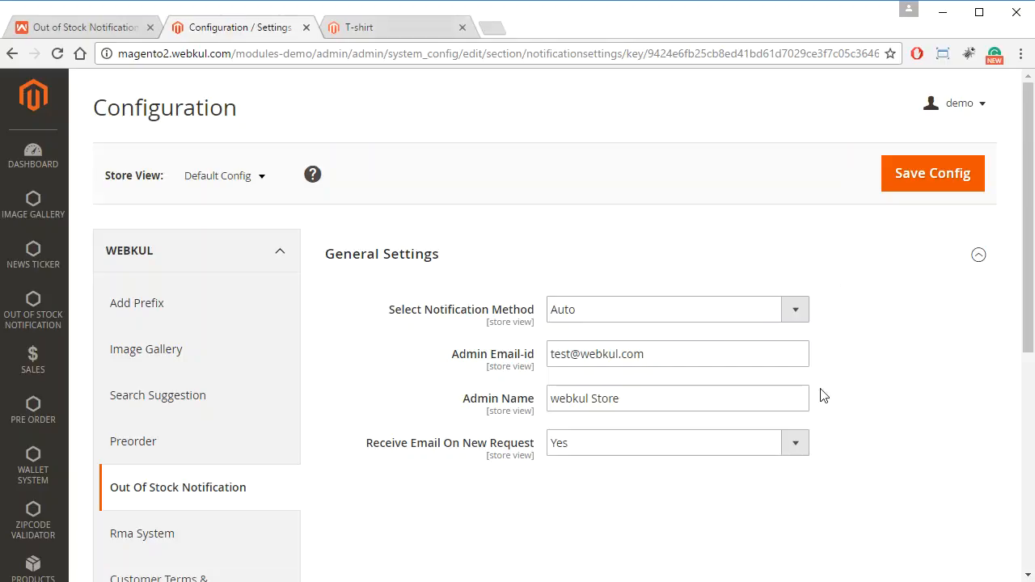
{"action": "scroll", "coordinate": [821, 321], "scroll_direction": "down", "scroll_amount": 1}
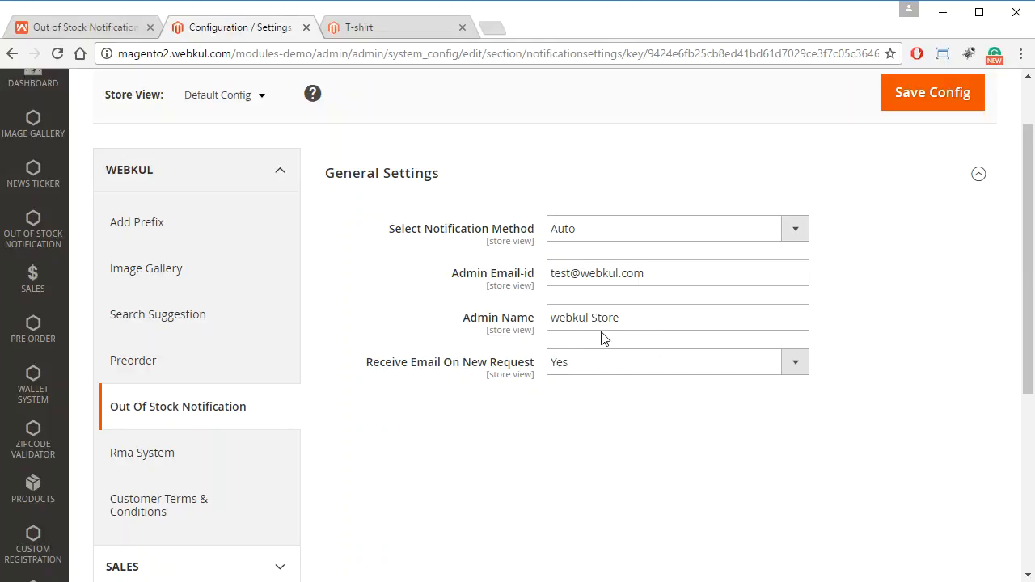
{"action": "left_click", "coordinate": [647, 325]}
{"action": "left_click", "coordinate": [661, 386]}
{"action": "left_click", "coordinate": [794, 365]}
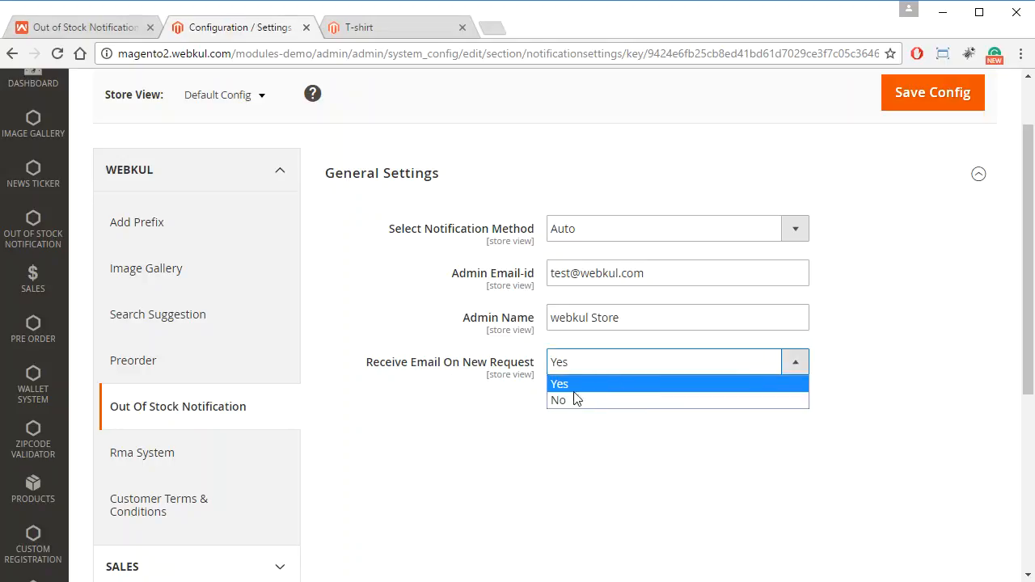
{"action": "left_click", "coordinate": [418, 415]}
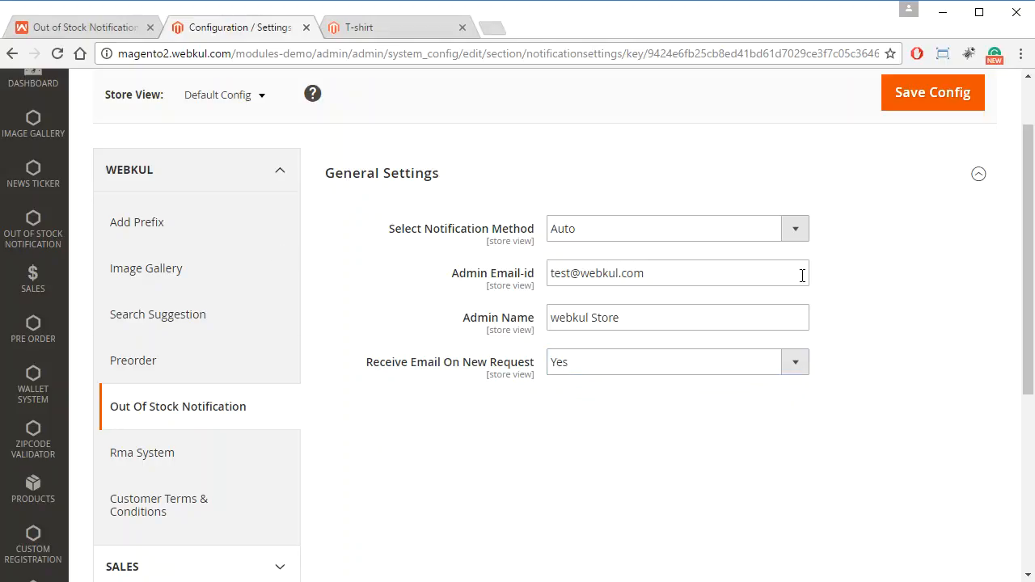
{"action": "scroll", "coordinate": [868, 457], "scroll_direction": "up", "scroll_amount": 1}
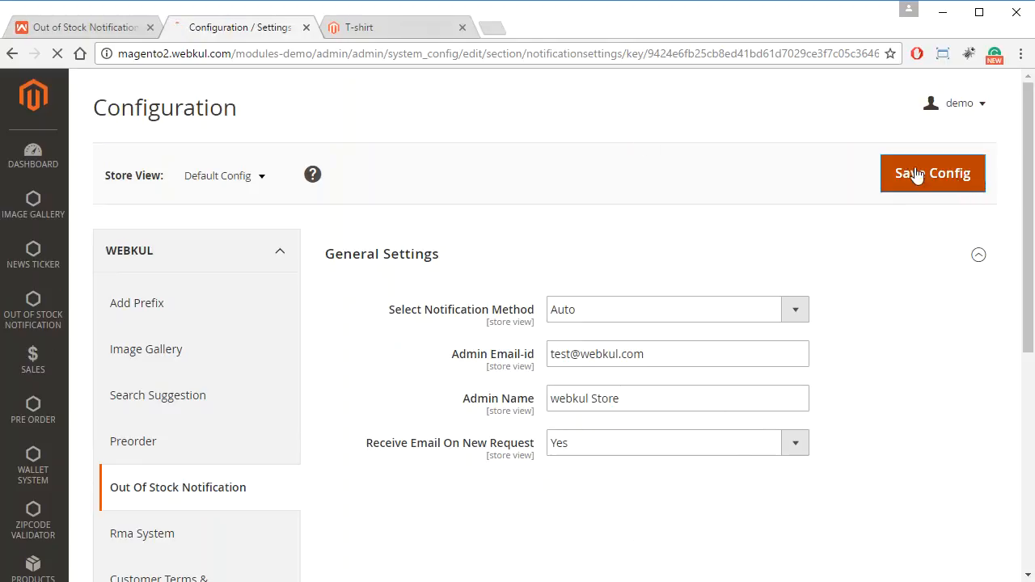
{"action": "left_click", "coordinate": [954, 179]}
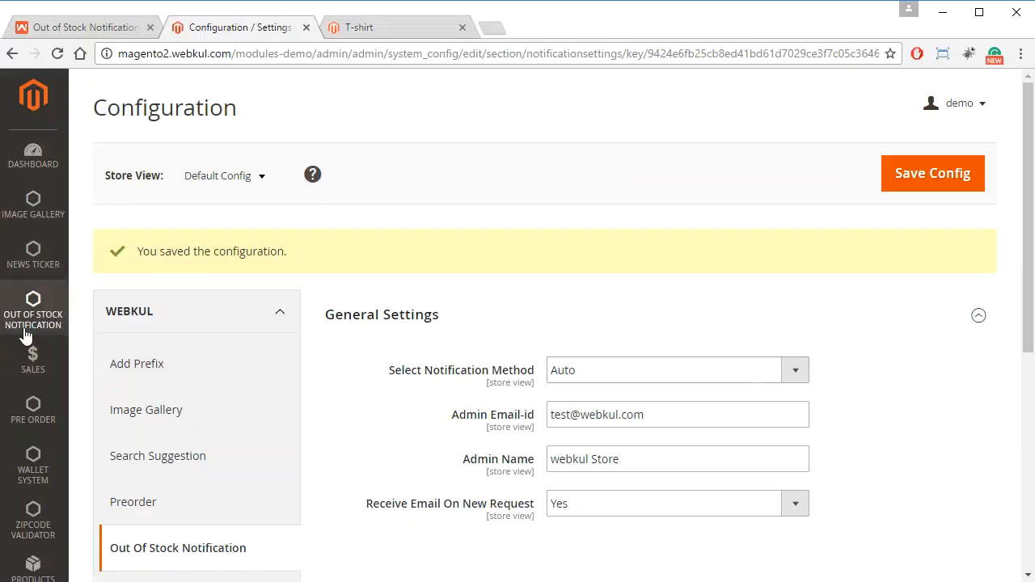
Open the list of all out-of-stock notification requests and look through its records.
{"action": "left_click", "coordinate": [54, 324]}
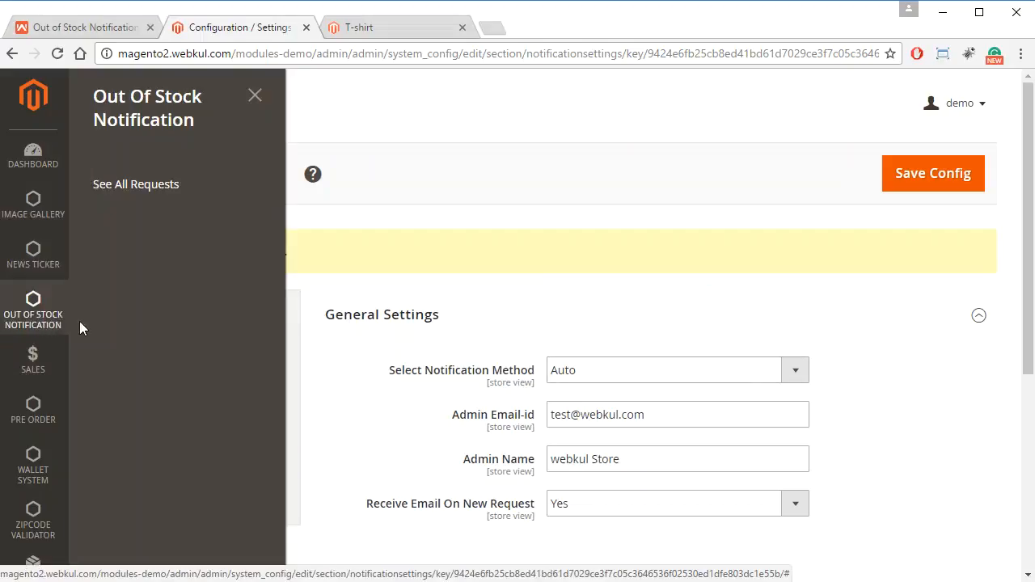
{"action": "left_click", "coordinate": [135, 187]}
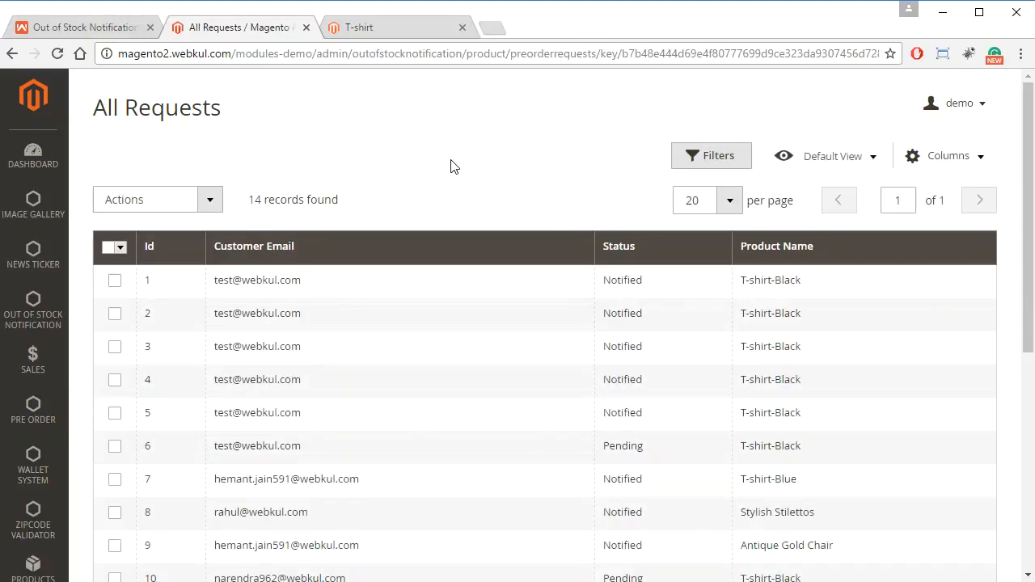
{"action": "scroll", "coordinate": [489, 423], "scroll_direction": "down", "scroll_amount": 5}
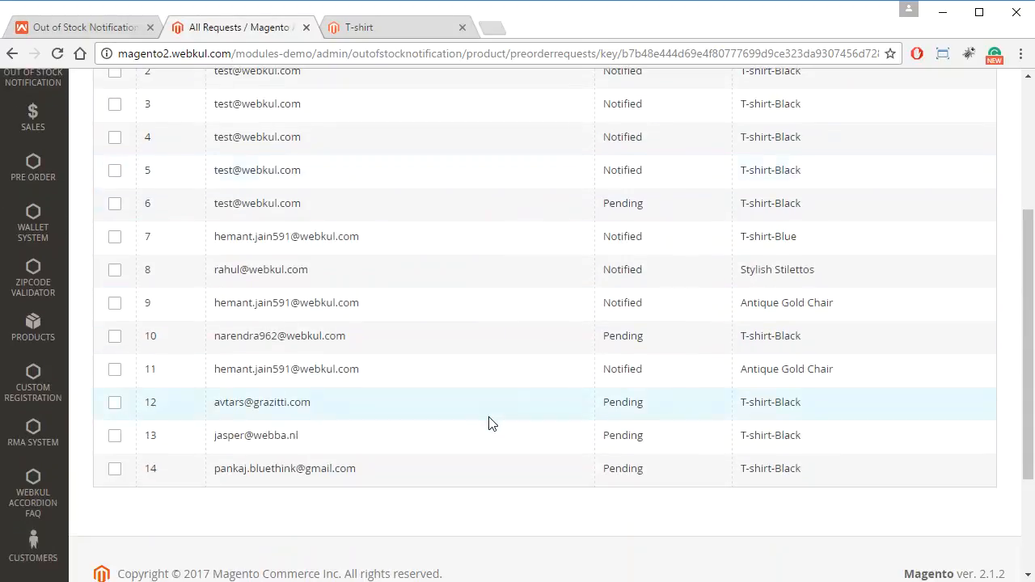
{"action": "scroll", "coordinate": [489, 423], "scroll_direction": "up", "scroll_amount": 5}
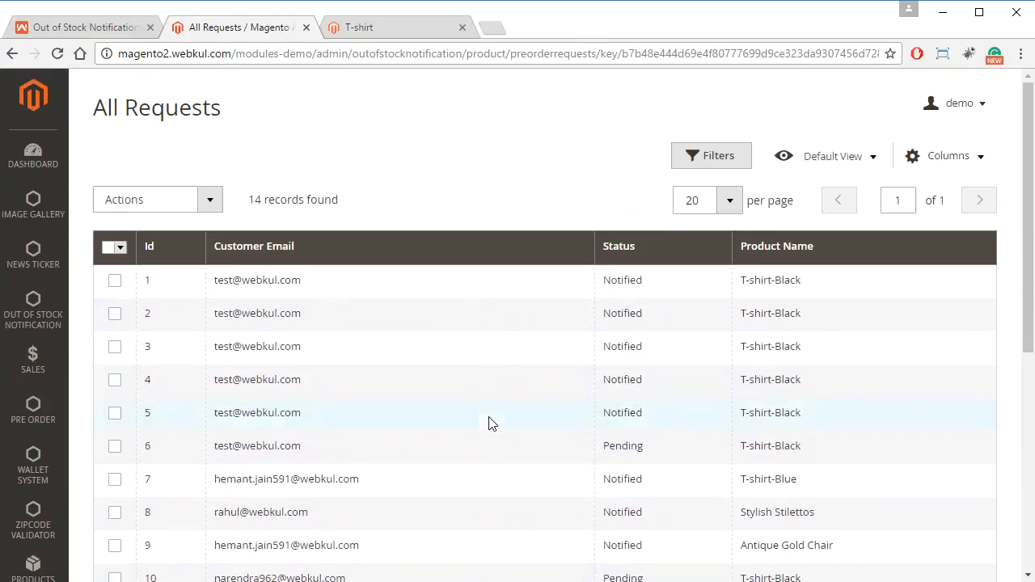
Examine the T-shirt-Black product page as a guest, including its stock label and the Notify me email field.
{"action": "left_click", "coordinate": [399, 22]}
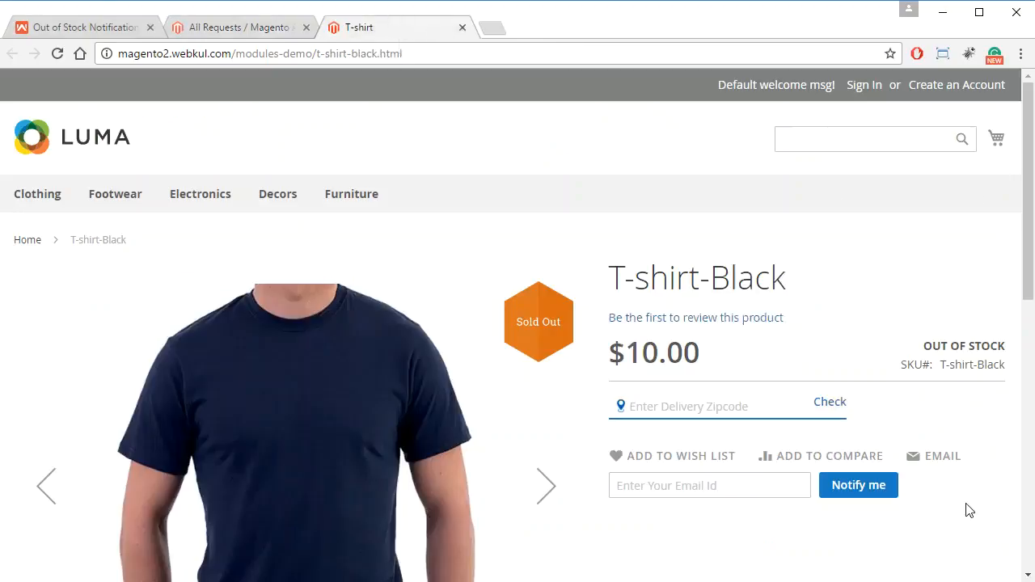
{"action": "scroll", "coordinate": [743, 313], "scroll_direction": "down", "scroll_amount": 1}
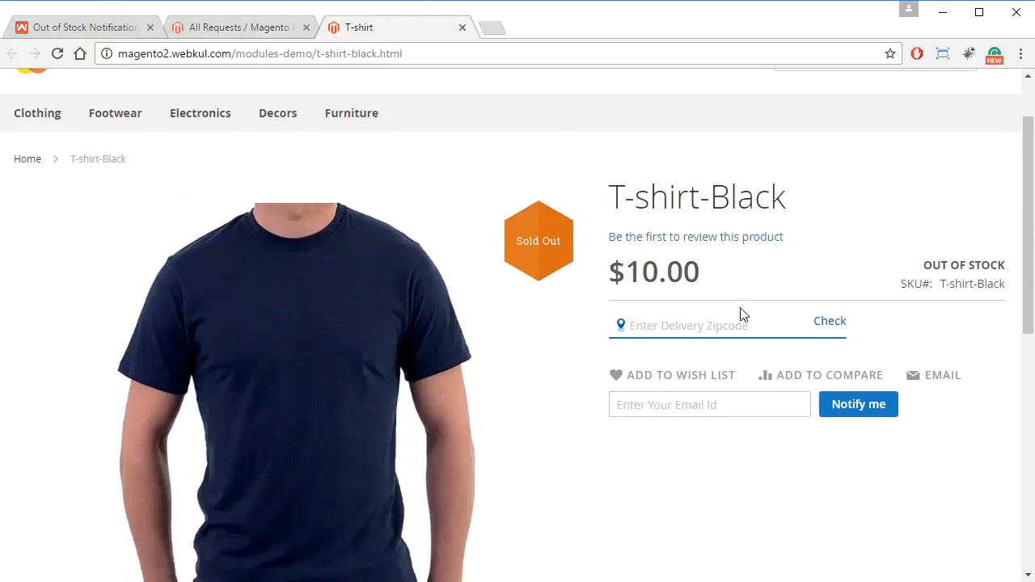
{"action": "scroll", "coordinate": [742, 314], "scroll_direction": "down", "scroll_amount": 3}
{"action": "scroll", "coordinate": [746, 321], "scroll_direction": "up", "scroll_amount": 2}
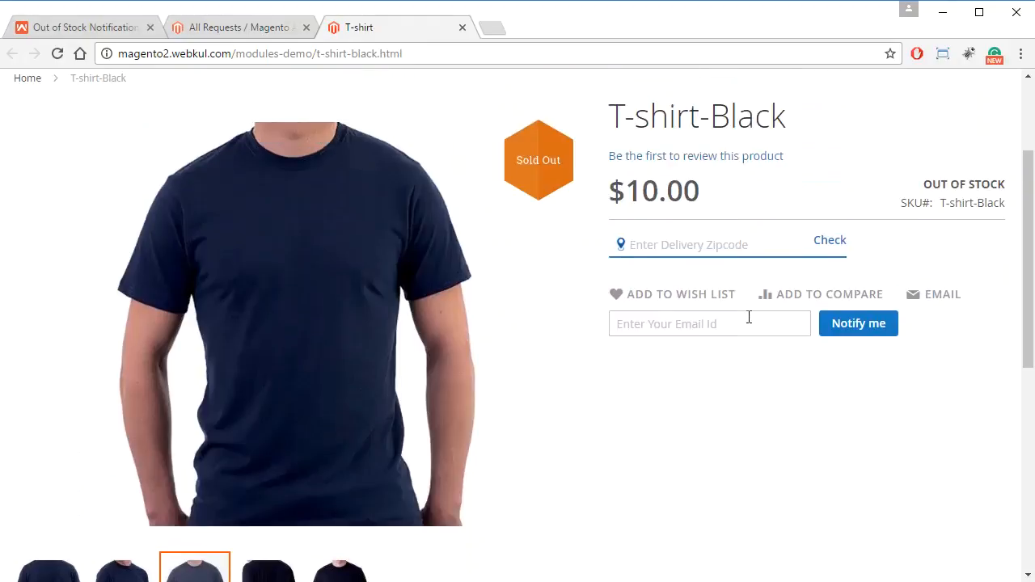
{"action": "scroll", "coordinate": [749, 318], "scroll_direction": "up", "scroll_amount": 2}
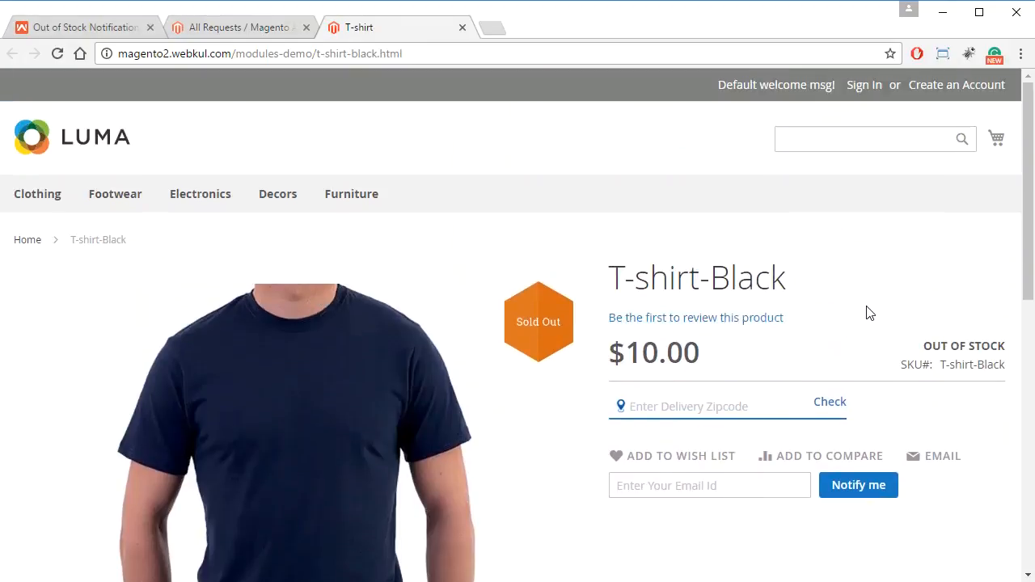
{"action": "scroll", "coordinate": [870, 314], "scroll_direction": "down", "scroll_amount": 1}
{"action": "left_click", "coordinate": [757, 407]}
{"action": "left_click", "coordinate": [776, 462]}
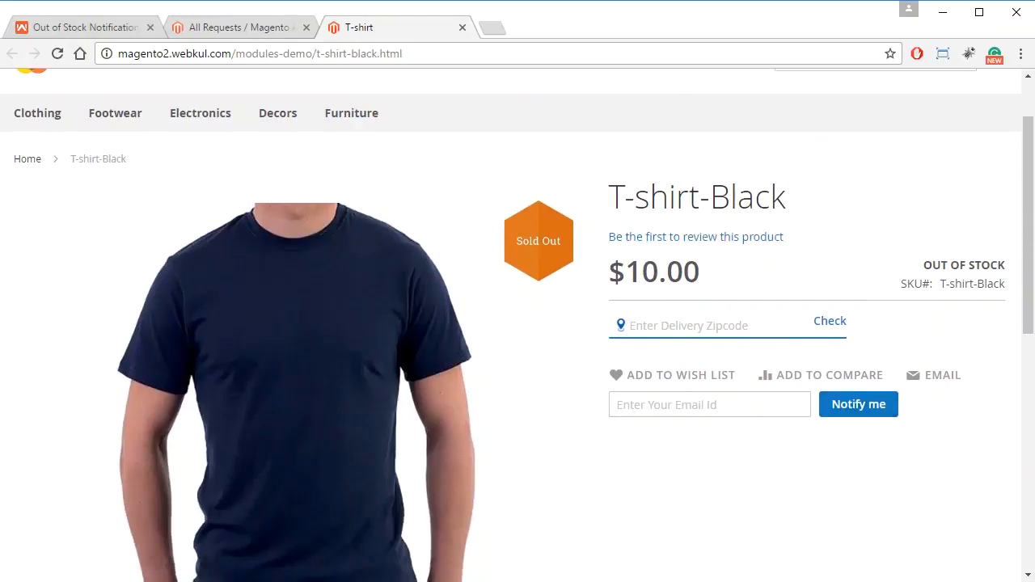
{"action": "scroll", "coordinate": [781, 571], "scroll_direction": "up", "scroll_amount": 1}
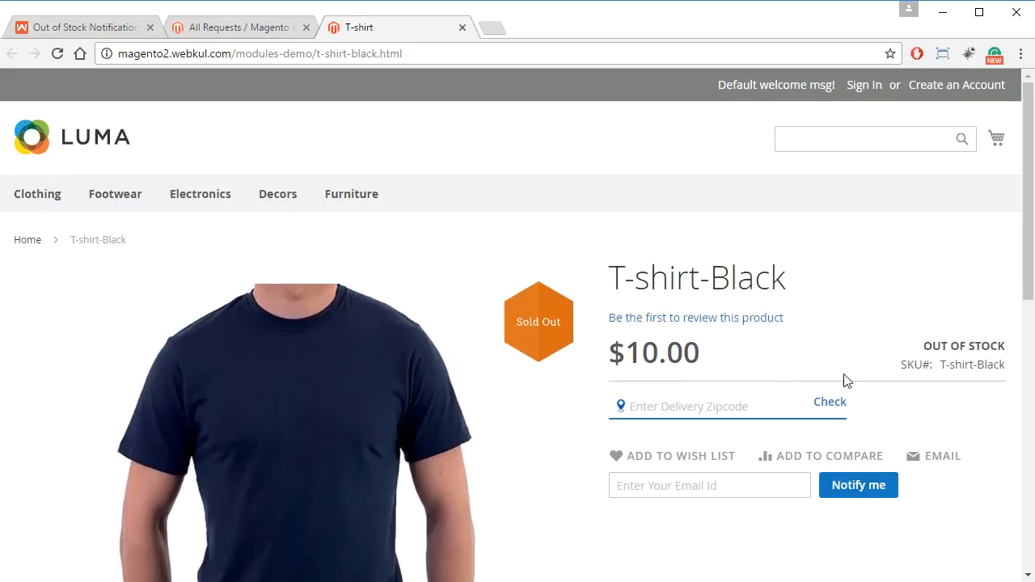
Duplicate the T-shirt-Black page tab and sign in to the customer account there with the prefilled credentials.
{"action": "right_click", "coordinate": [389, 34]}
{"action": "left_click", "coordinate": [418, 90]}
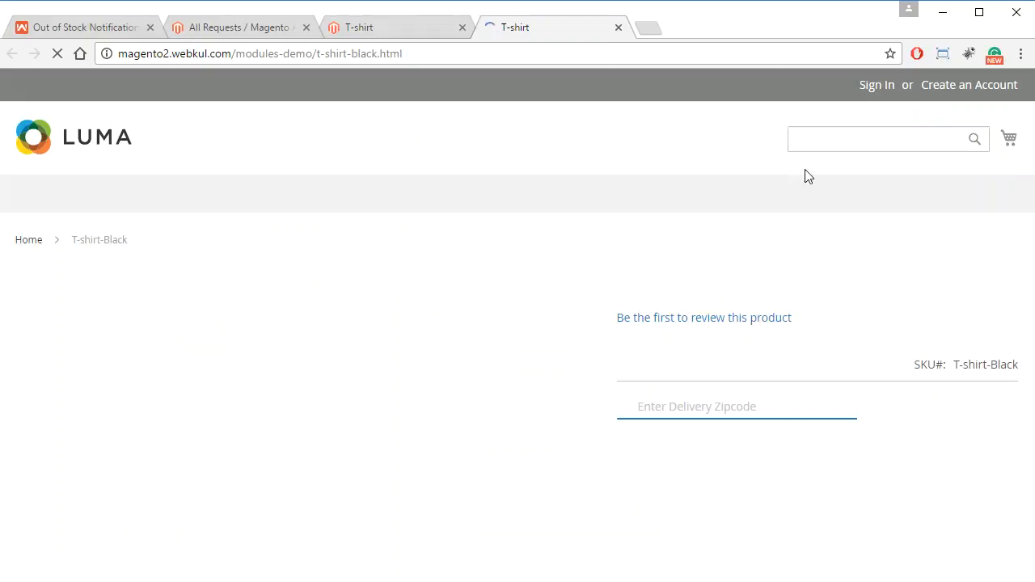
{"action": "left_click", "coordinate": [854, 86]}
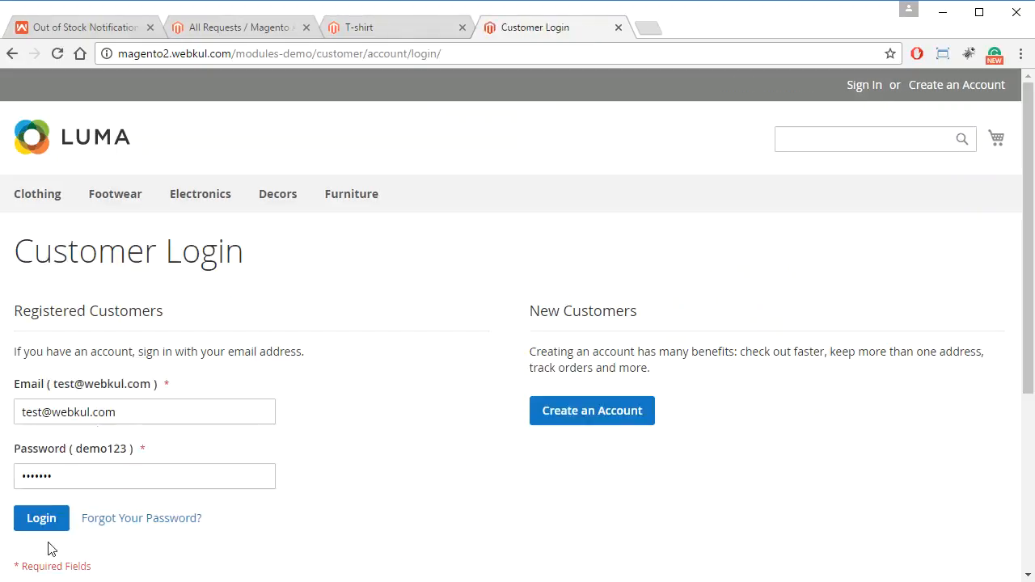
{"action": "left_click", "coordinate": [32, 520]}
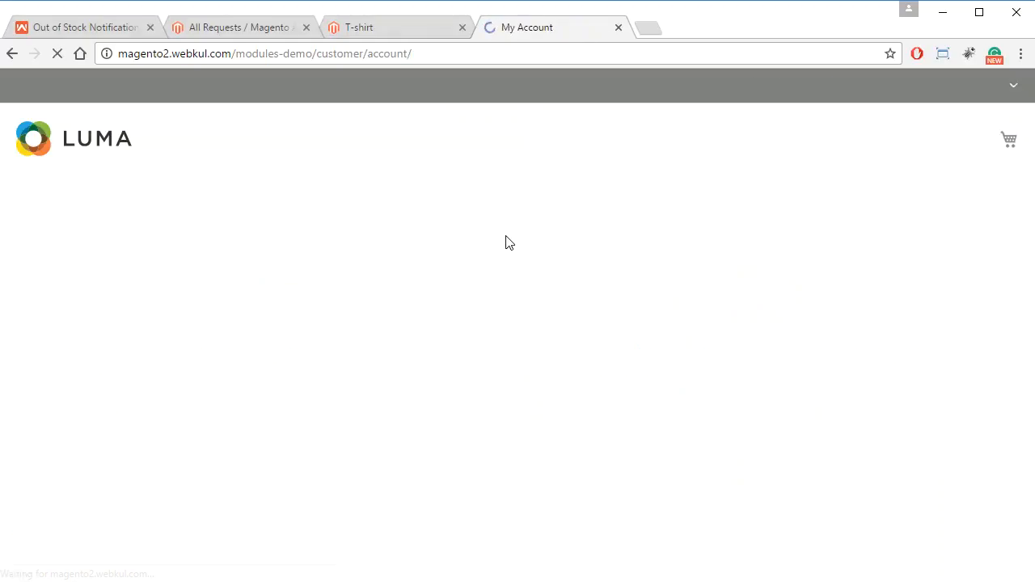
Duplicate the T-shirt-Black page again under the signed-in customer and close the My Account tab.
{"action": "left_click", "coordinate": [368, 31]}
{"action": "right_click", "coordinate": [384, 27]}
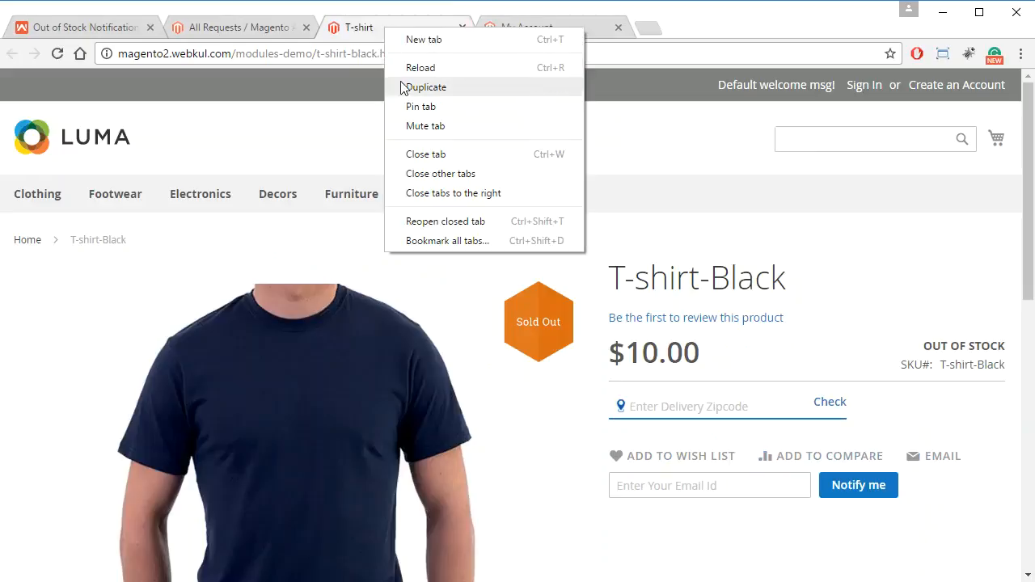
{"action": "left_click", "coordinate": [400, 86]}
{"action": "left_click", "coordinate": [746, 20]}
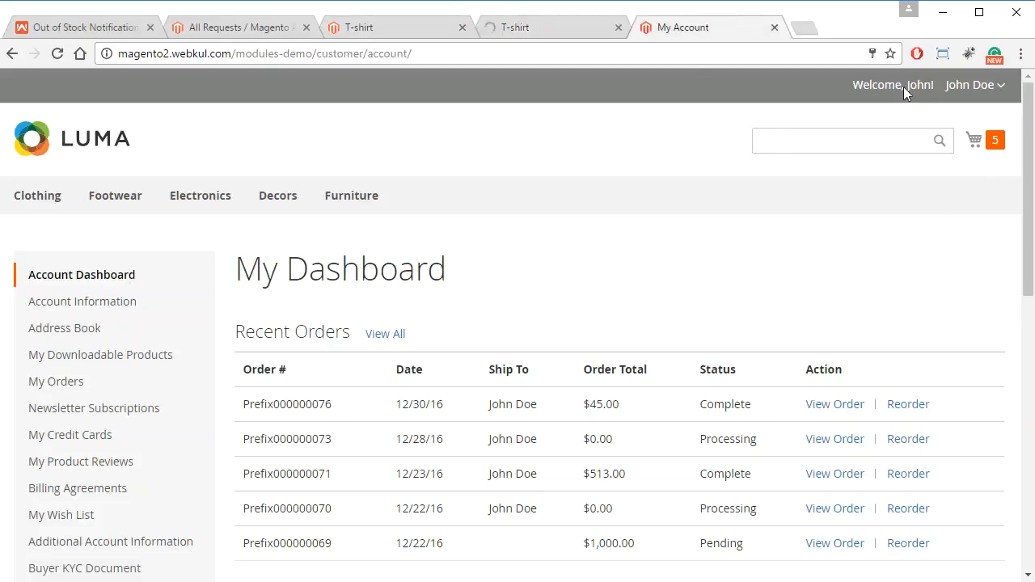
{"action": "left_click", "coordinate": [576, 29]}
{"action": "left_click", "coordinate": [775, 27]}
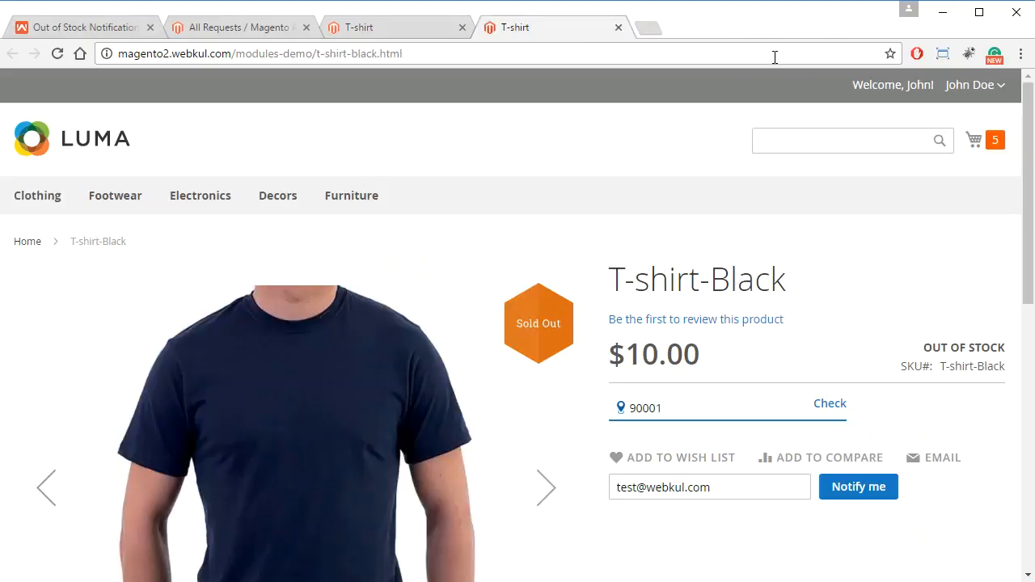
Compare the Notify me email field on the signed-in customer's product page with the one on the guest page.
{"action": "left_click", "coordinate": [727, 491]}
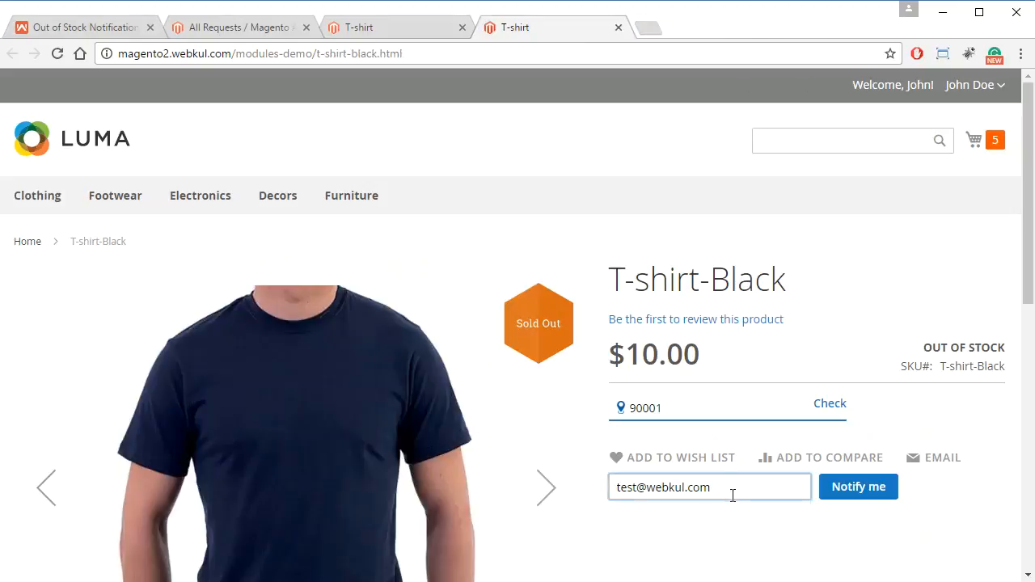
{"action": "key", "text": "ctrl+a"}
{"action": "left_click", "coordinate": [828, 353]}
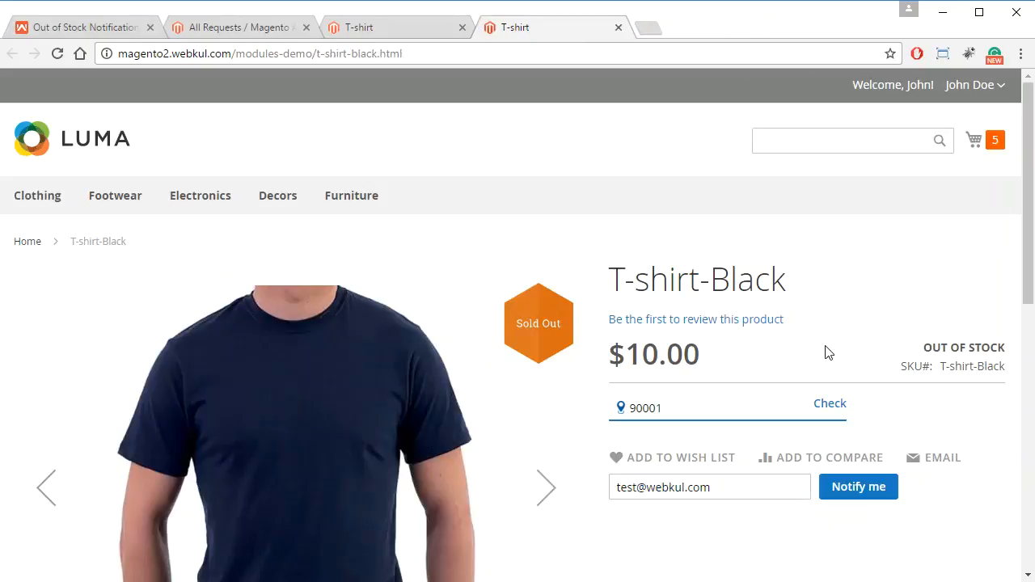
{"action": "left_click", "coordinate": [436, 27]}
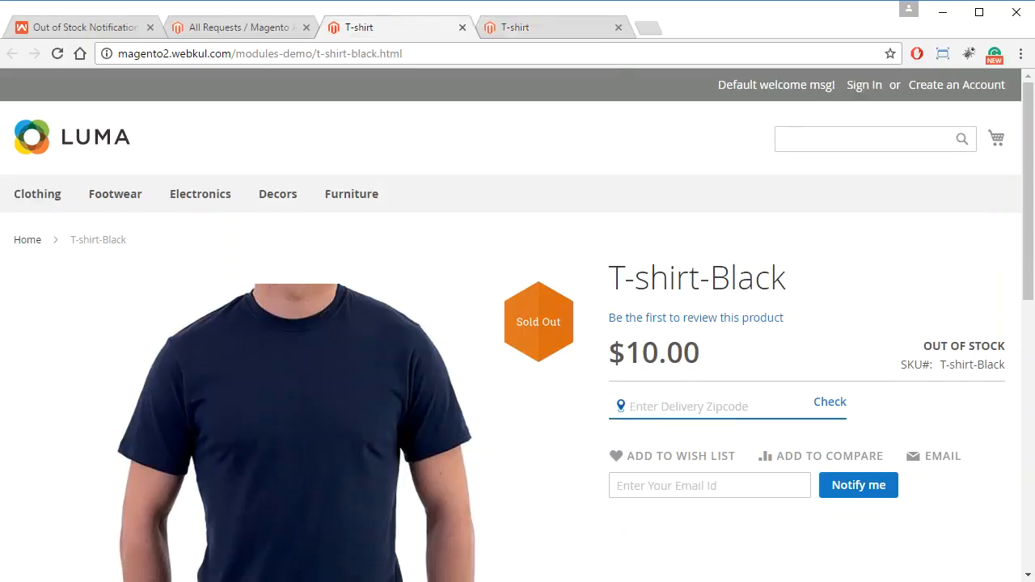
{"action": "scroll", "coordinate": [712, 509], "scroll_direction": "down", "scroll_amount": 1}
{"action": "scroll", "coordinate": [728, 451], "scroll_direction": "up", "scroll_amount": 1}
{"action": "left_click", "coordinate": [534, 24]}
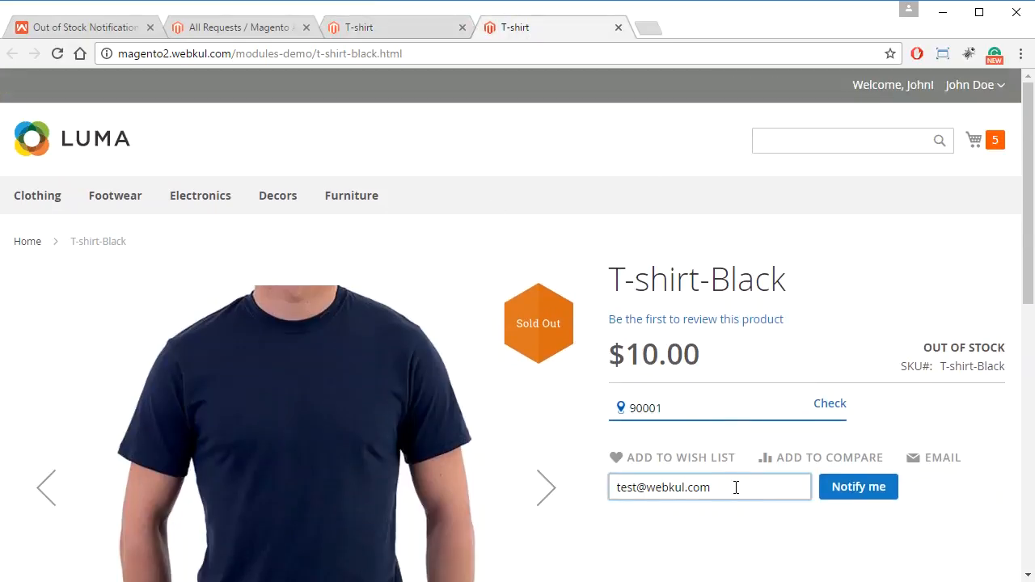
Clear the prefilled email address from the Notify me field on the signed-in customer's T-shirt-Black page.
{"action": "left_click_drag", "start_coordinate": [730, 487], "coordinate": [574, 482]}
{"action": "key", "text": "BackSpace"}
{"action": "left_click", "coordinate": [773, 542]}
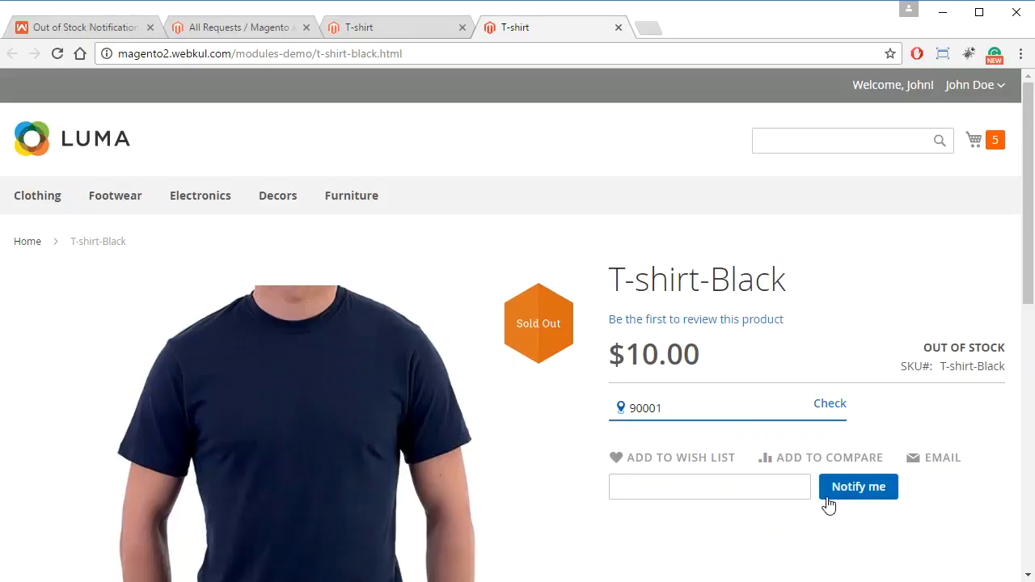
Fill the Notify me field with the customer's saved email address and submit the stock notification request for T-shirt-Black.
{"action": "left_click", "coordinate": [731, 493]}
{"action": "left_click", "coordinate": [733, 532]}
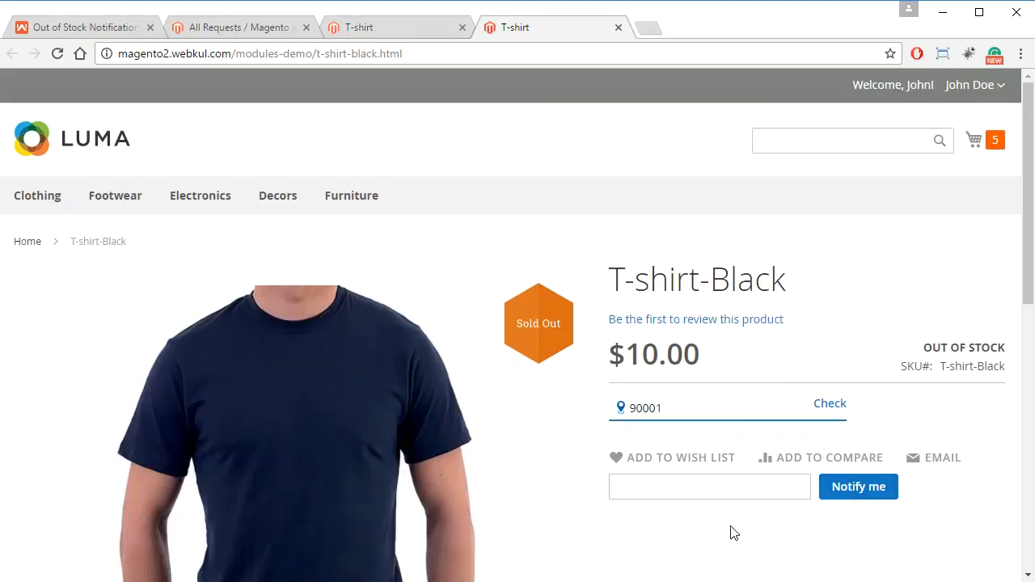
{"action": "left_click", "coordinate": [745, 487]}
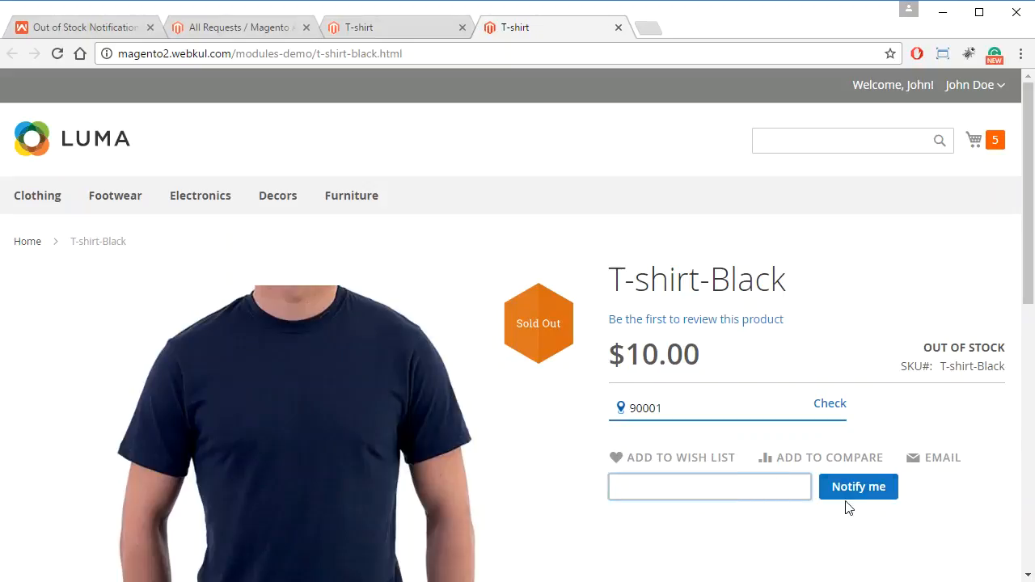
{"action": "left_click", "coordinate": [731, 490]}
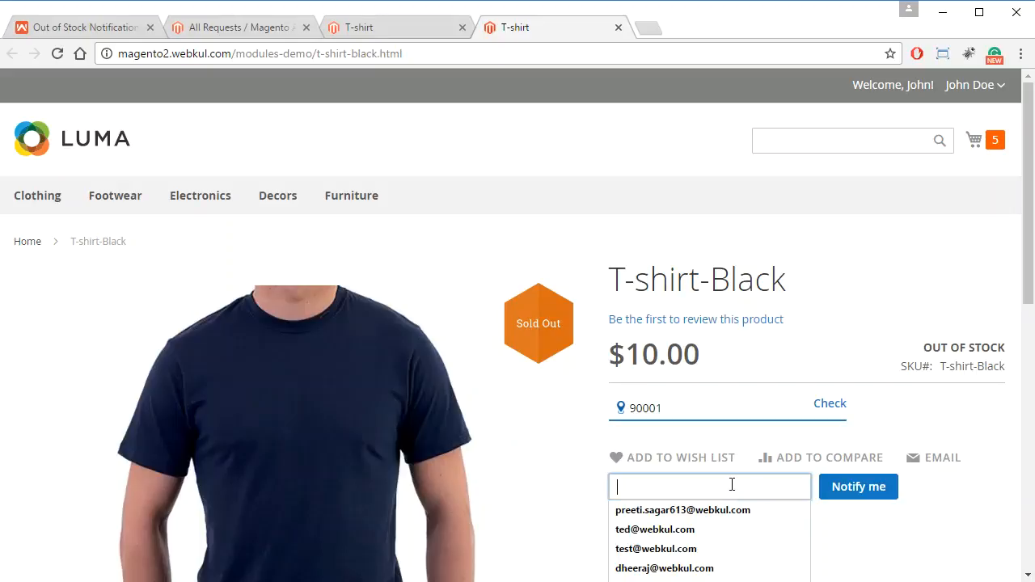
{"action": "left_click", "coordinate": [733, 510]}
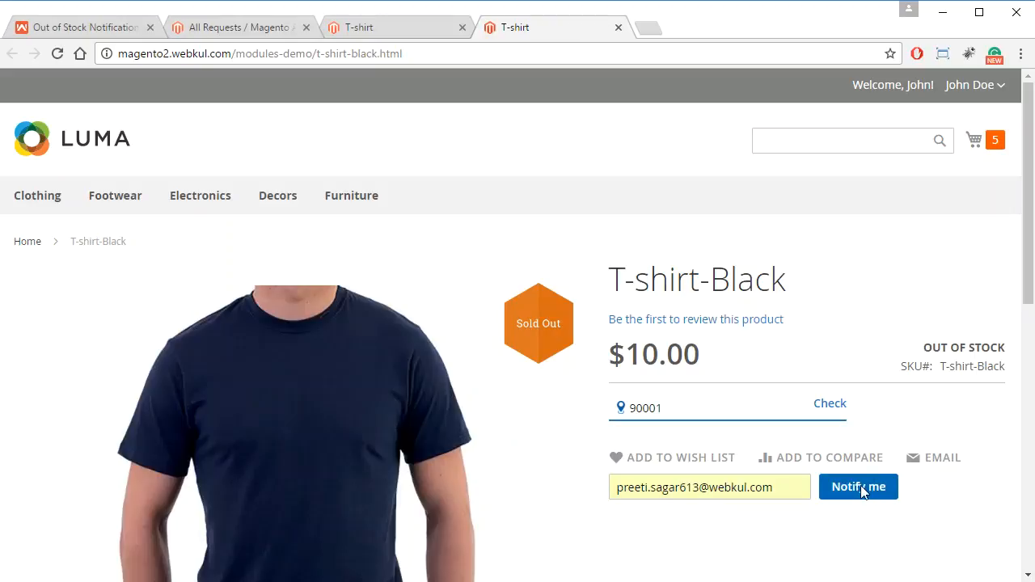
{"action": "scroll", "coordinate": [946, 479], "scroll_direction": "down", "scroll_amount": 1}
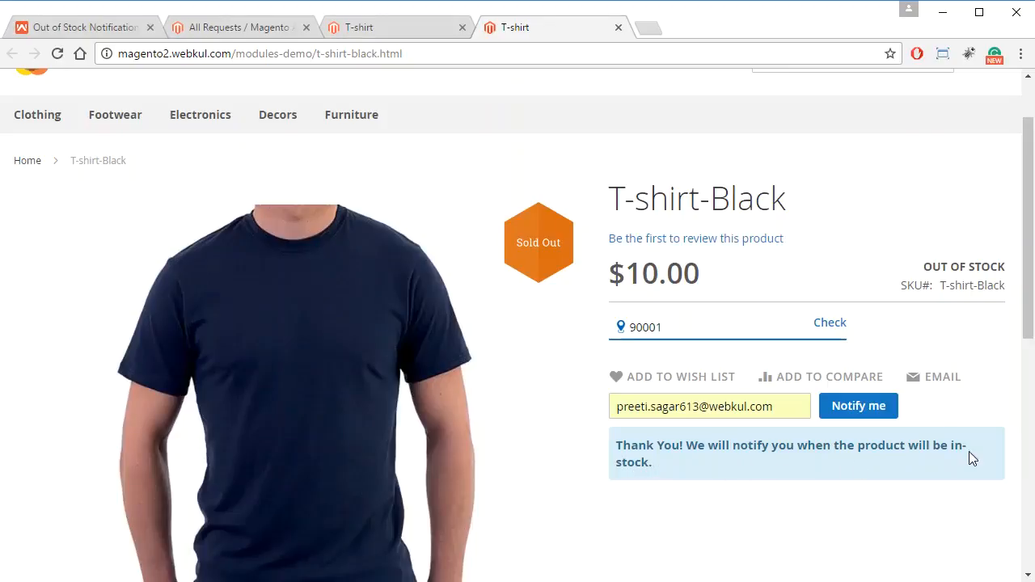
{"action": "scroll", "coordinate": [847, 532], "scroll_direction": "up", "scroll_amount": 1}
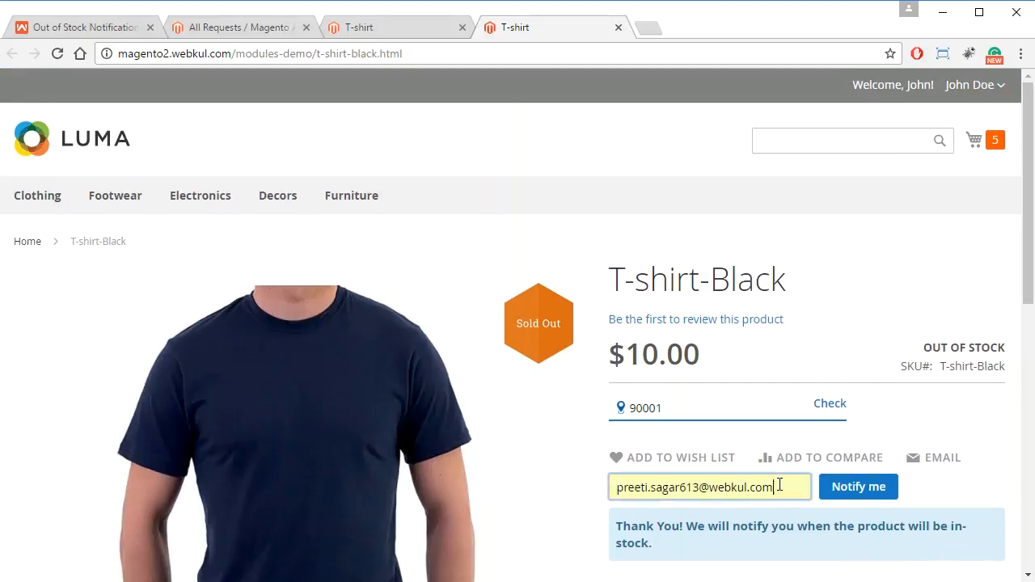
{"action": "left_click", "coordinate": [458, 488]}
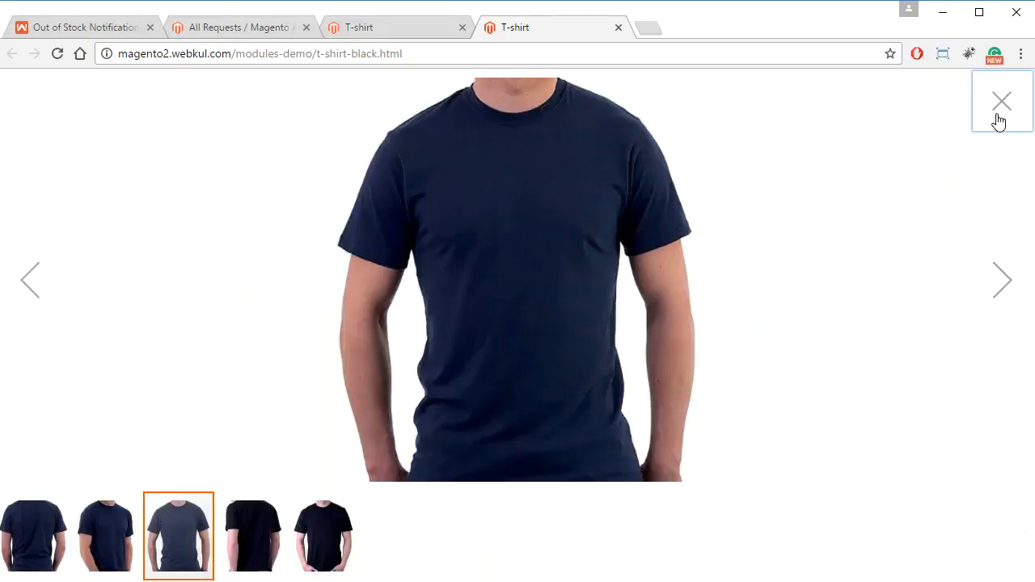
{"action": "left_click", "coordinate": [998, 120]}
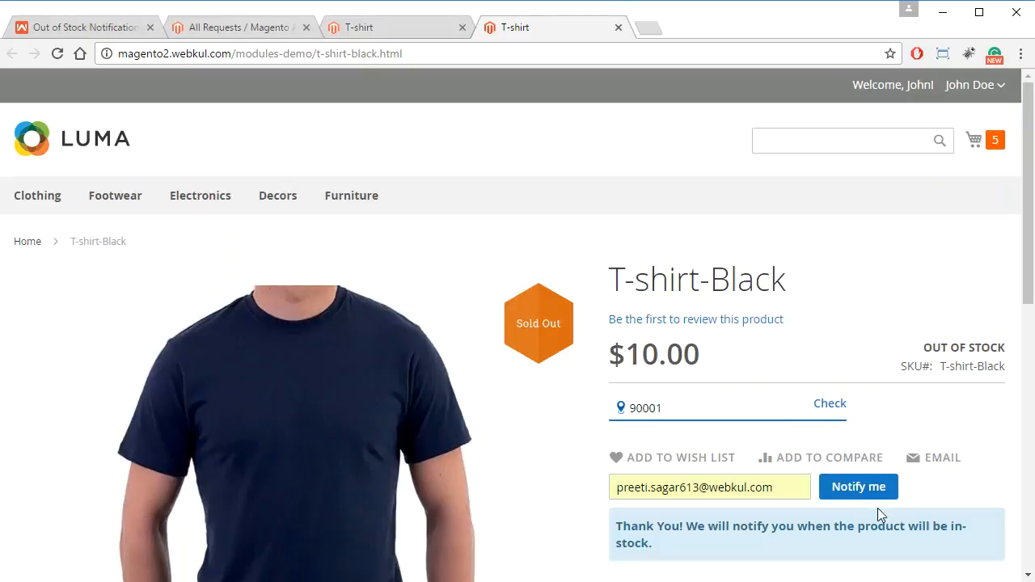
Refresh the All Requests list in the admin and select the T-shirt-Black request with Id 15.
{"action": "left_click", "coordinate": [201, 25]}
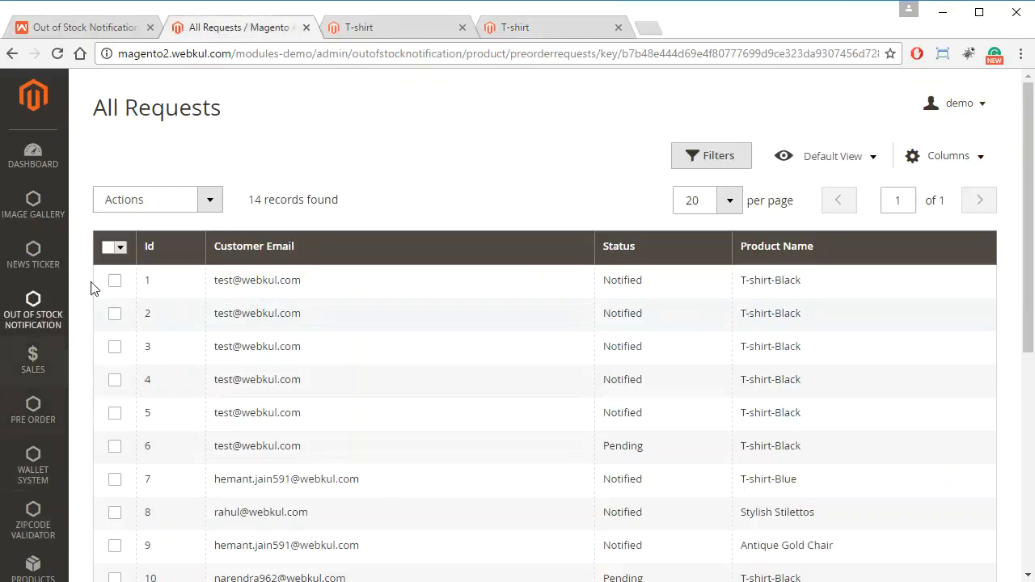
{"action": "left_click", "coordinate": [56, 52]}
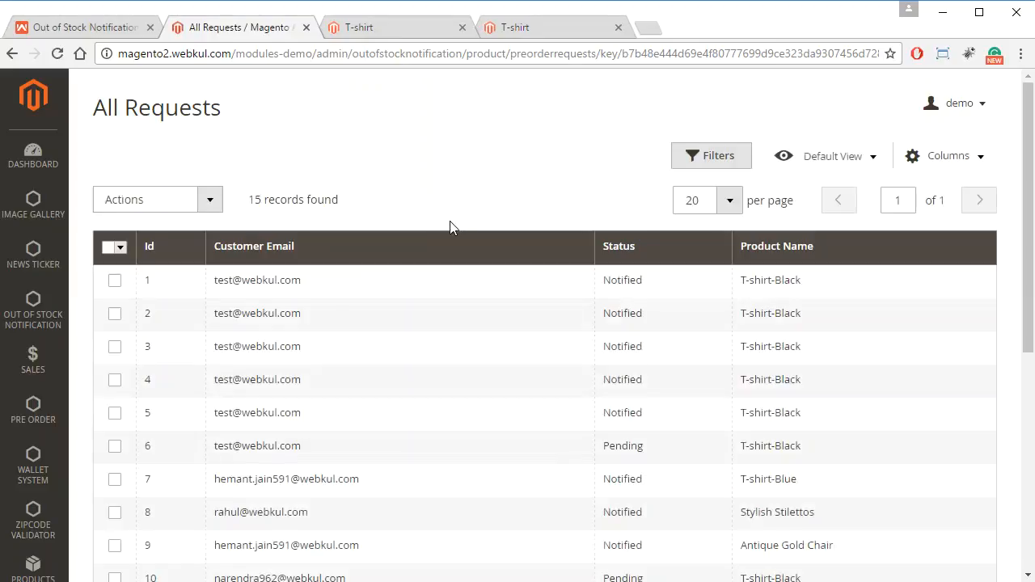
{"action": "scroll", "coordinate": [326, 270], "scroll_direction": "down", "scroll_amount": 5}
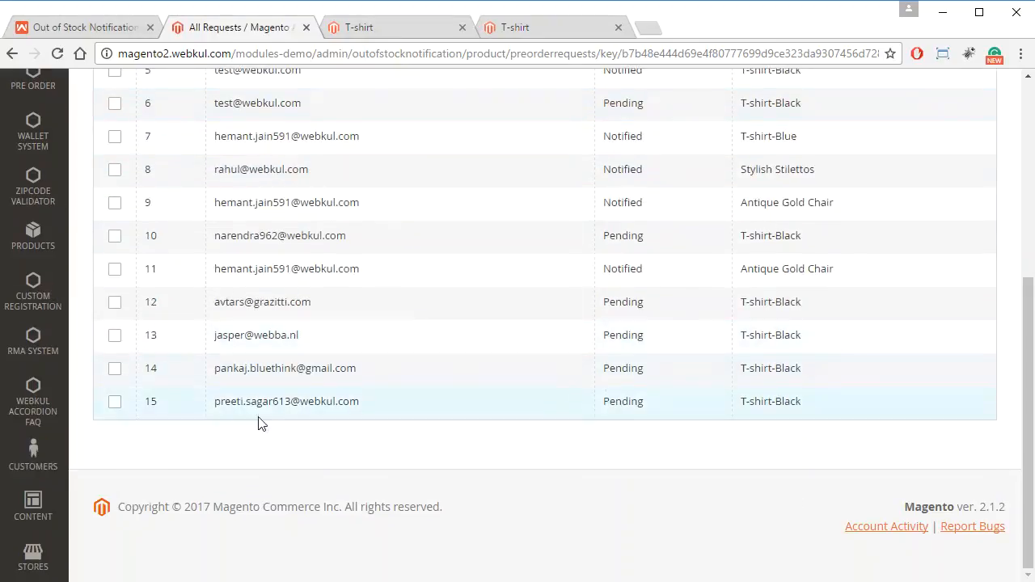
{"action": "left_click", "coordinate": [114, 404]}
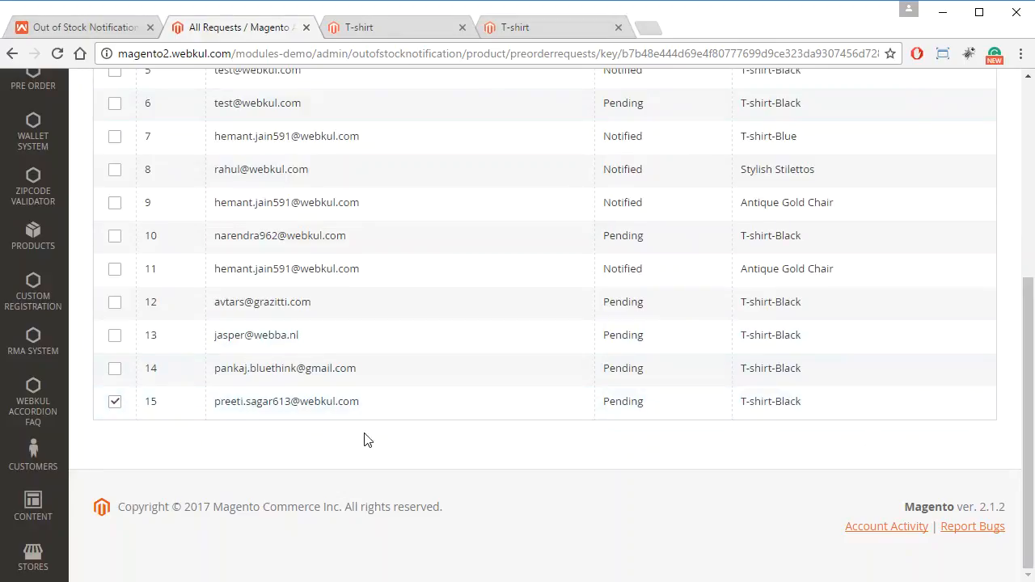
Sort the All Requests list by Id in descending order.
{"action": "scroll", "coordinate": [339, 399], "scroll_direction": "up", "scroll_amount": 5}
{"action": "right_click", "coordinate": [234, 215]}
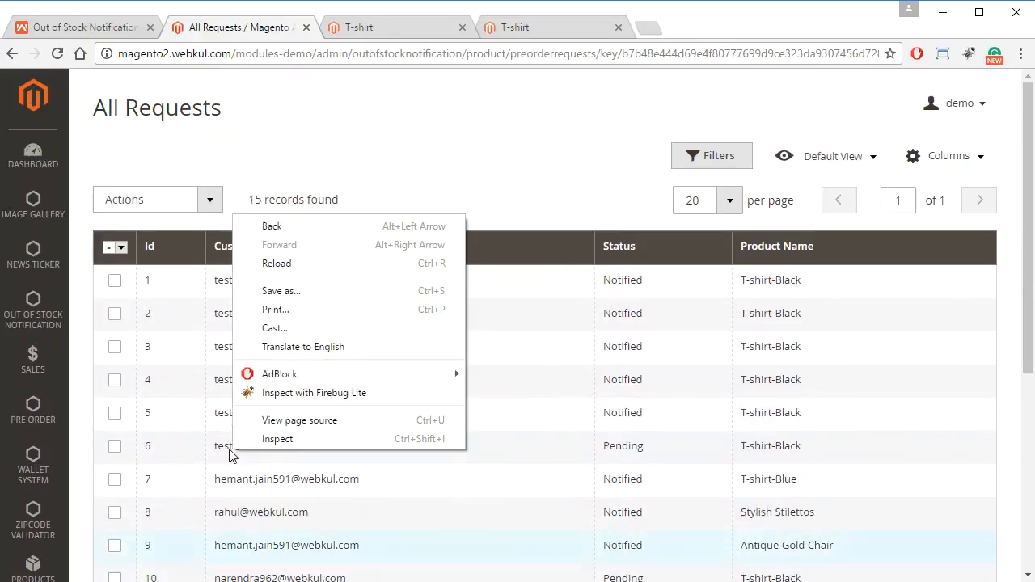
{"action": "left_click", "coordinate": [162, 249]}
{"action": "left_click", "coordinate": [164, 248]}
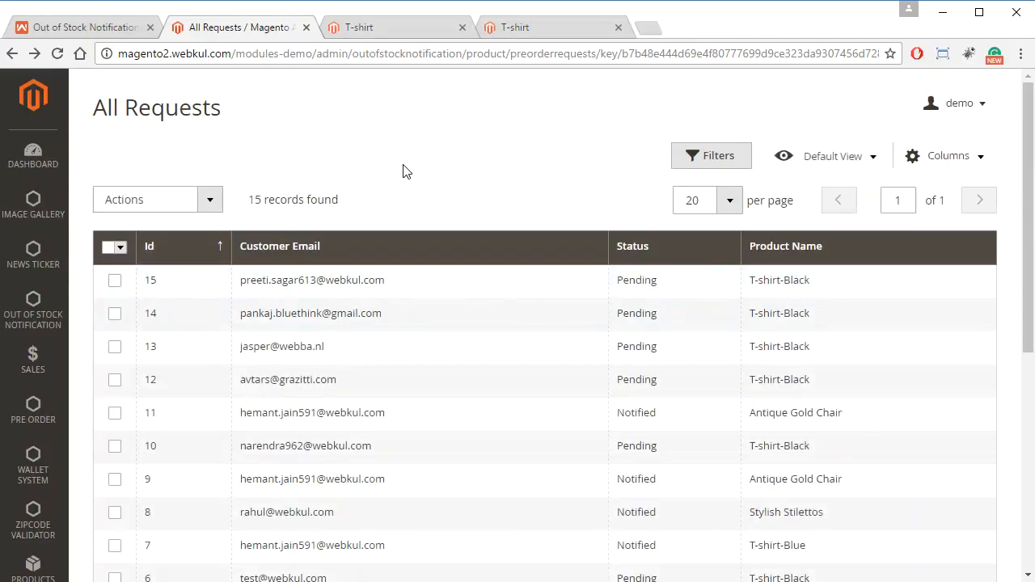
Open the T-shirt-Black product for editing from the admin product catalog.
{"action": "left_click", "coordinate": [35, 569]}
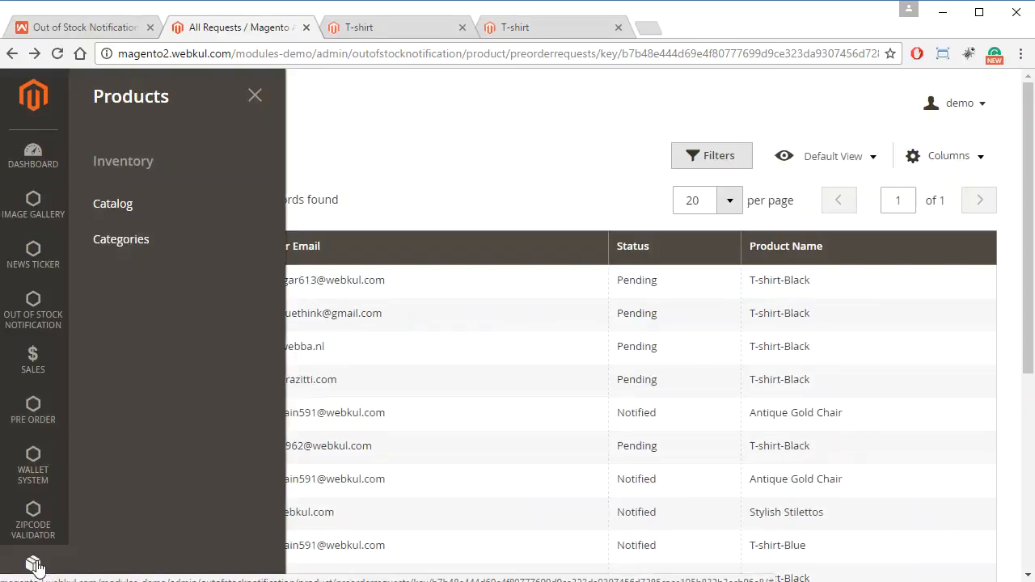
{"action": "left_click", "coordinate": [150, 204]}
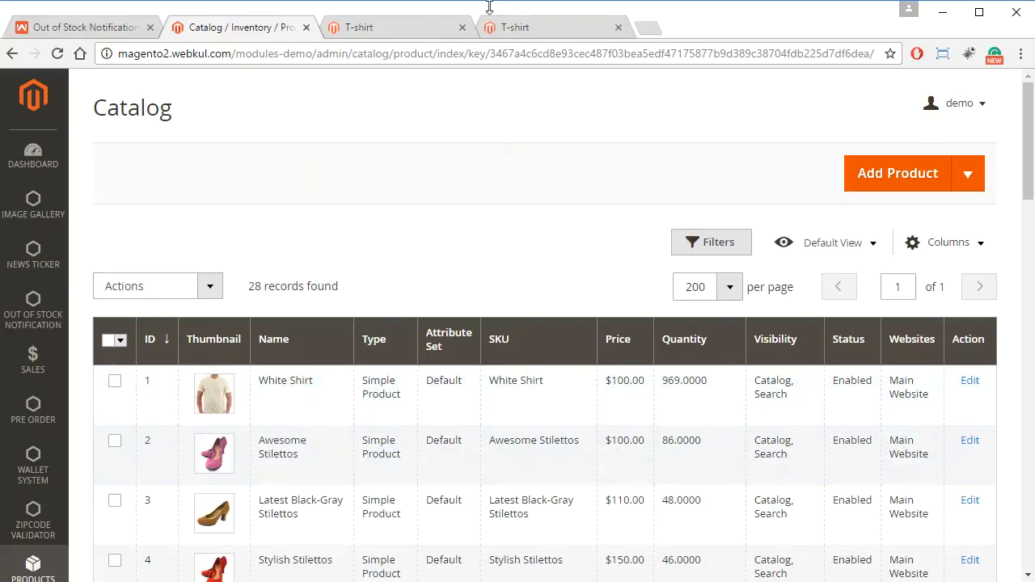
{"action": "left_click", "coordinate": [379, 29]}
{"action": "left_click", "coordinate": [251, 26]}
{"action": "scroll", "coordinate": [370, 343], "scroll_direction": "down", "scroll_amount": 4}
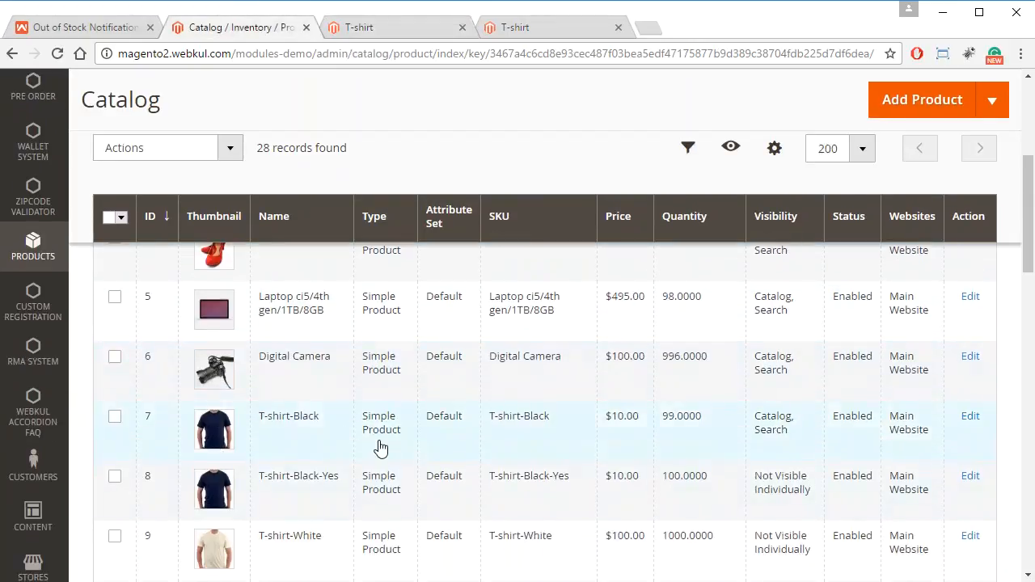
{"action": "left_click", "coordinate": [331, 433]}
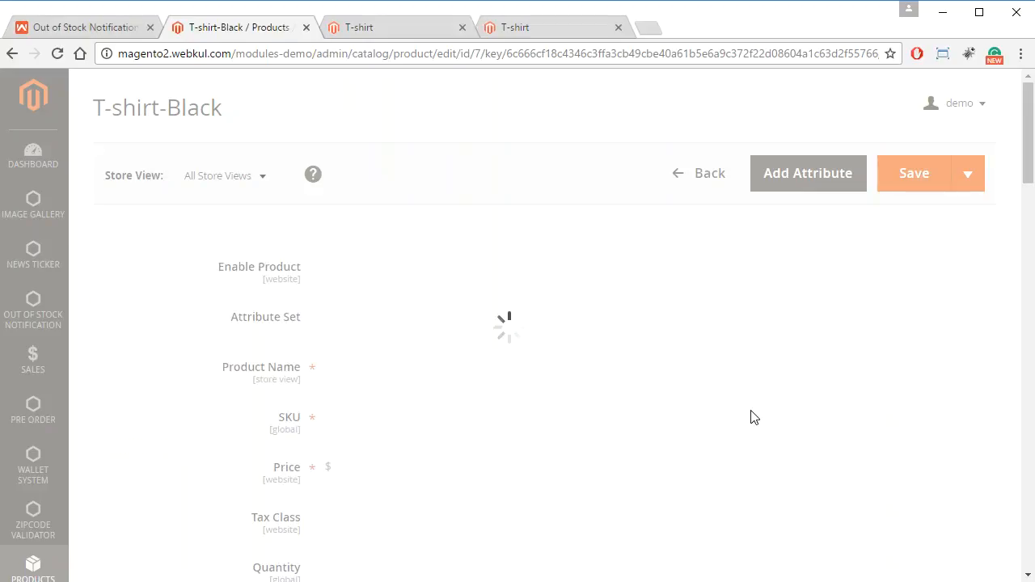
Set the Stock Status of T-shirt-Black to In Stock and save the product.
{"action": "scroll", "coordinate": [593, 427], "scroll_direction": "down", "scroll_amount": 1}
{"action": "scroll", "coordinate": [594, 428], "scroll_direction": "down", "scroll_amount": 4}
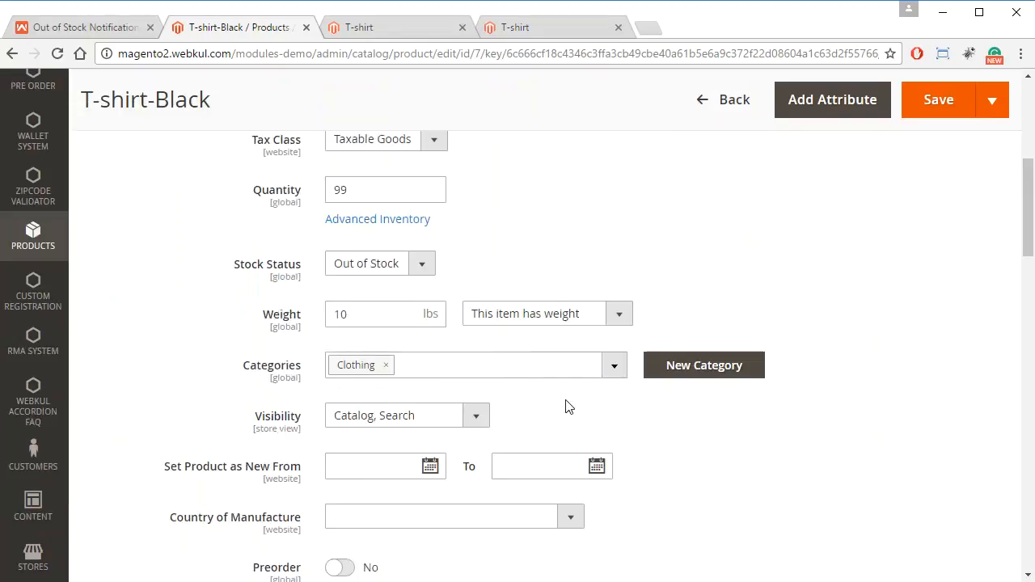
{"action": "scroll", "coordinate": [485, 346], "scroll_direction": "up", "scroll_amount": 1}
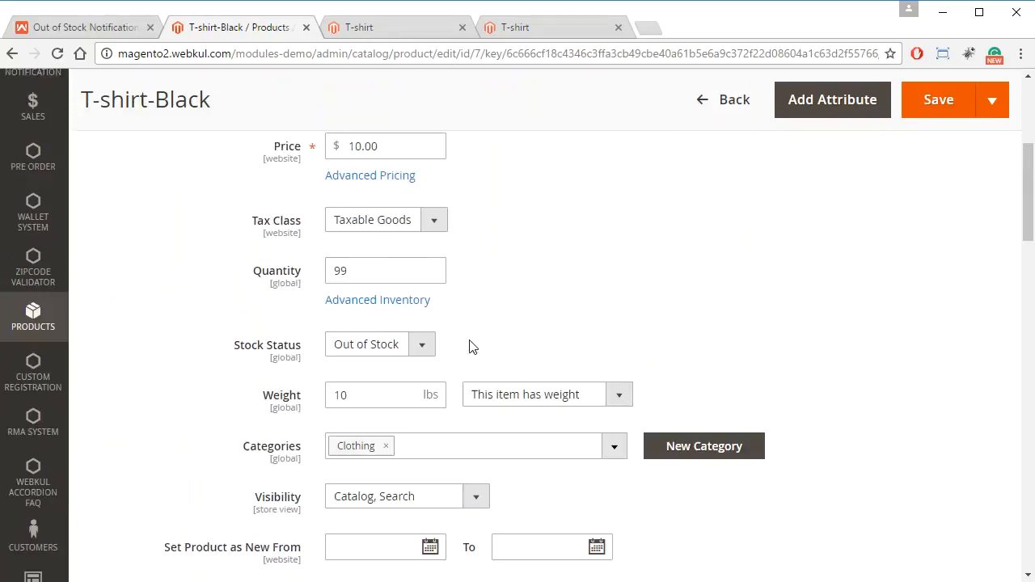
{"action": "left_click", "coordinate": [414, 349]}
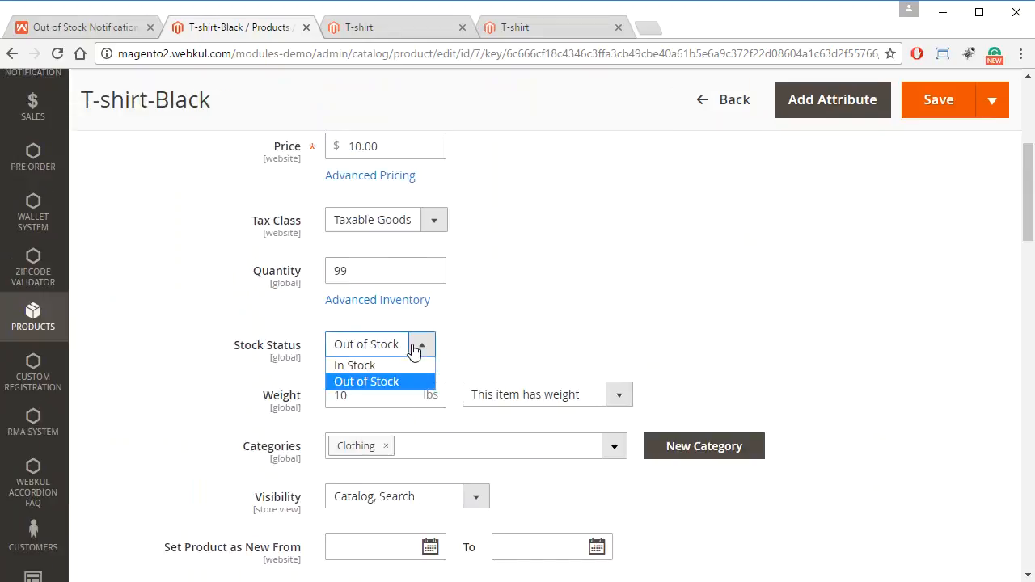
{"action": "left_click", "coordinate": [372, 365]}
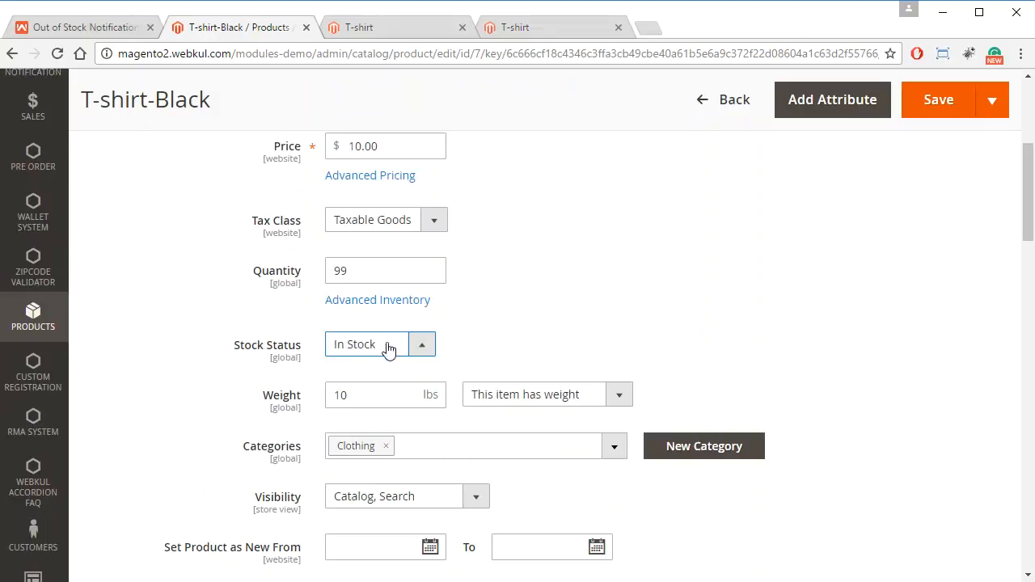
{"action": "scroll", "coordinate": [545, 350], "scroll_direction": "up", "scroll_amount": 1}
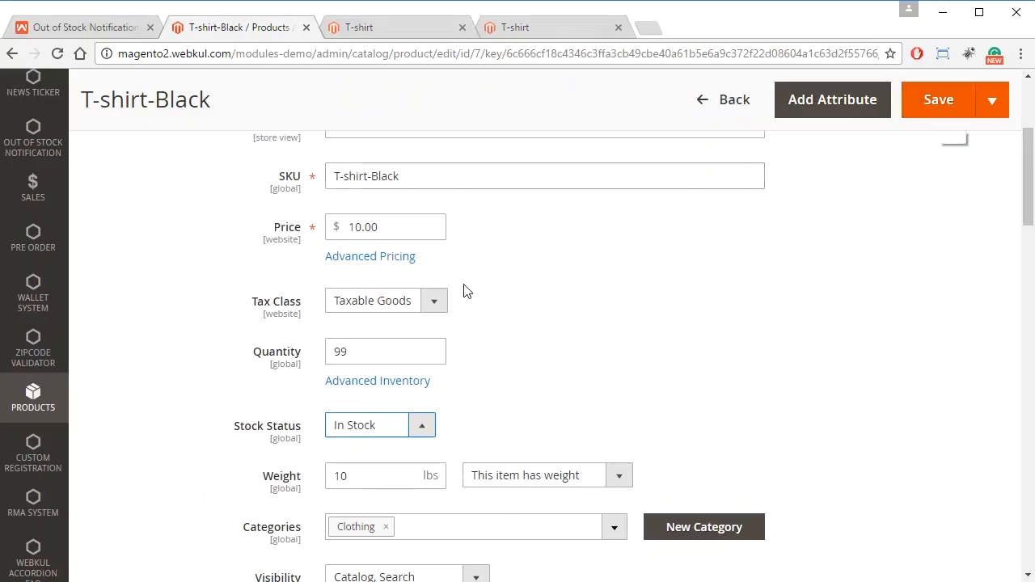
{"action": "left_click_drag", "start_coordinate": [365, 351], "coordinate": [315, 353]}
{"action": "left_click", "coordinate": [338, 352]}
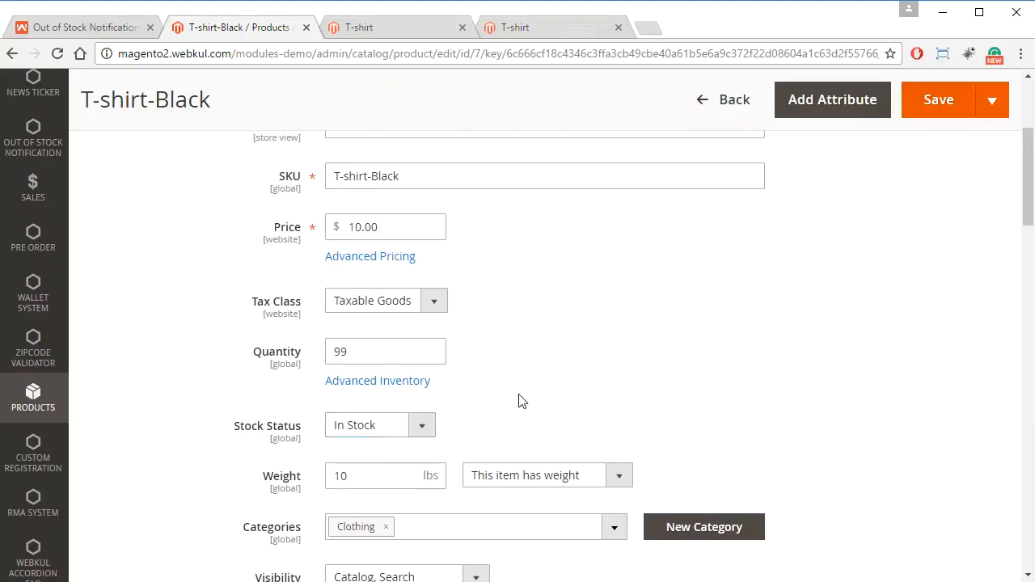
{"action": "left_click", "coordinate": [939, 100]}
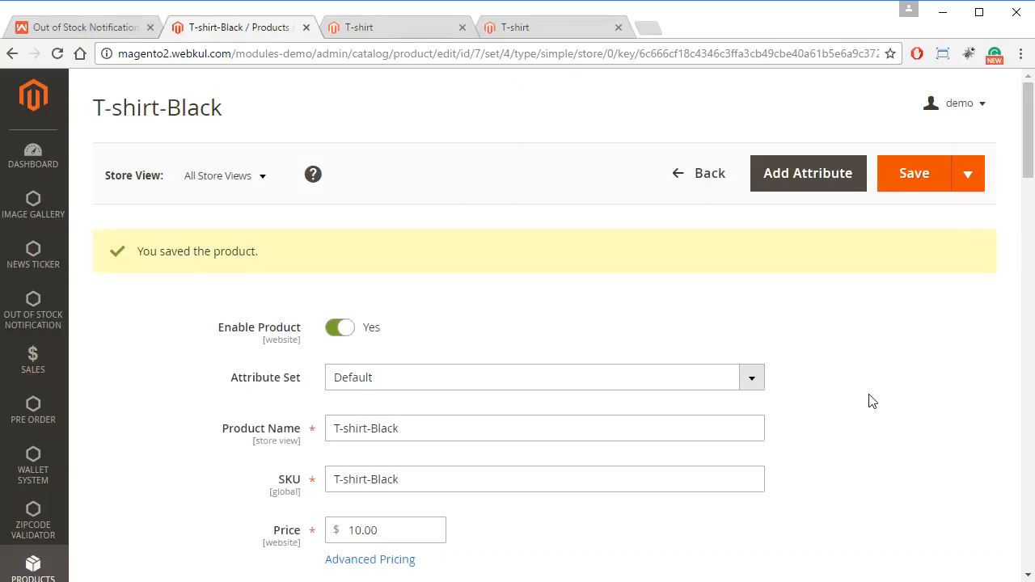
Return to the product catalog and minimize the mail window with the "Product Status : Instock" message.
{"action": "scroll", "coordinate": [872, 401], "scroll_direction": "down", "scroll_amount": 2}
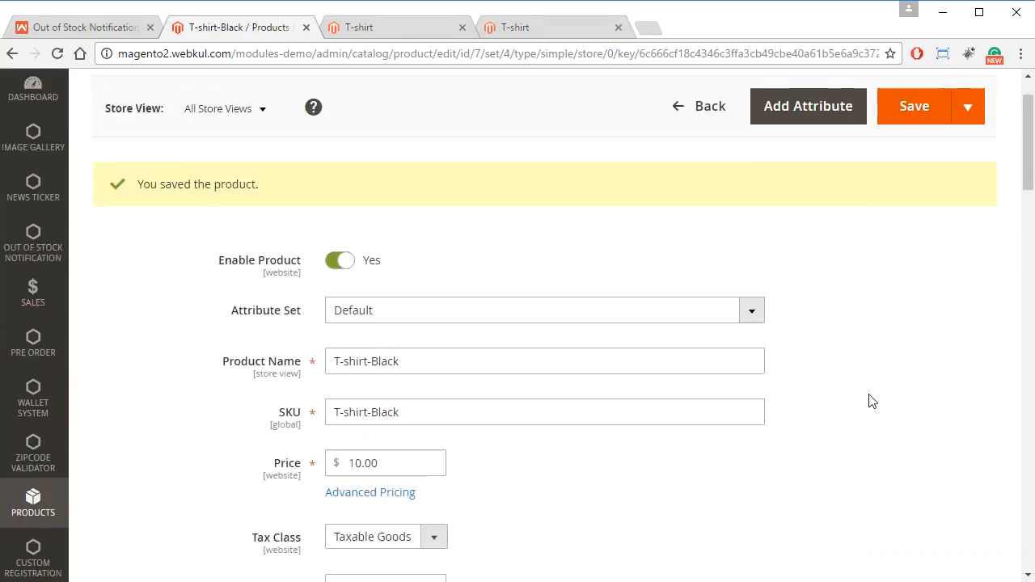
{"action": "left_click", "coordinate": [705, 182]}
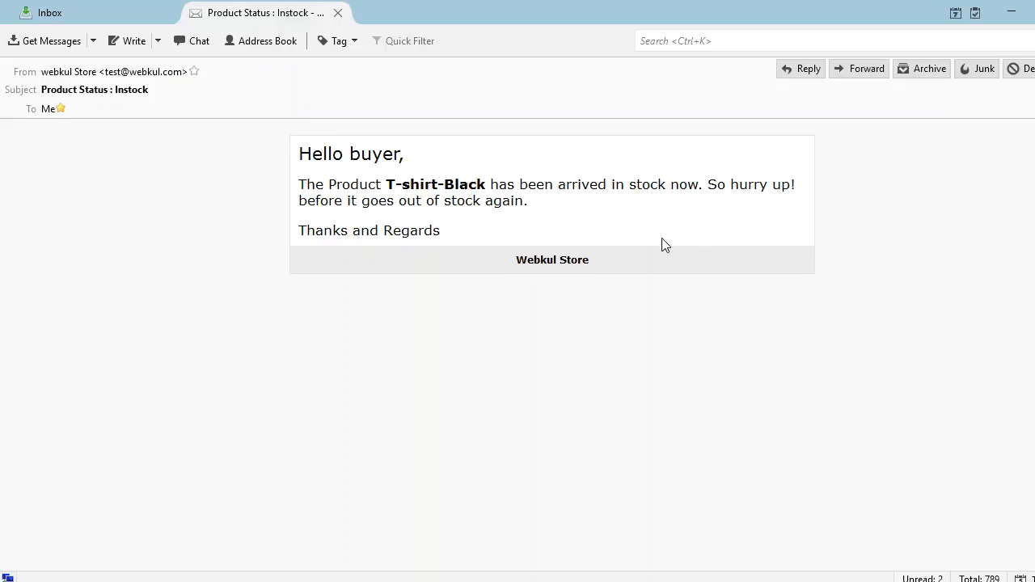
{"action": "left_click", "coordinate": [1015, 8]}
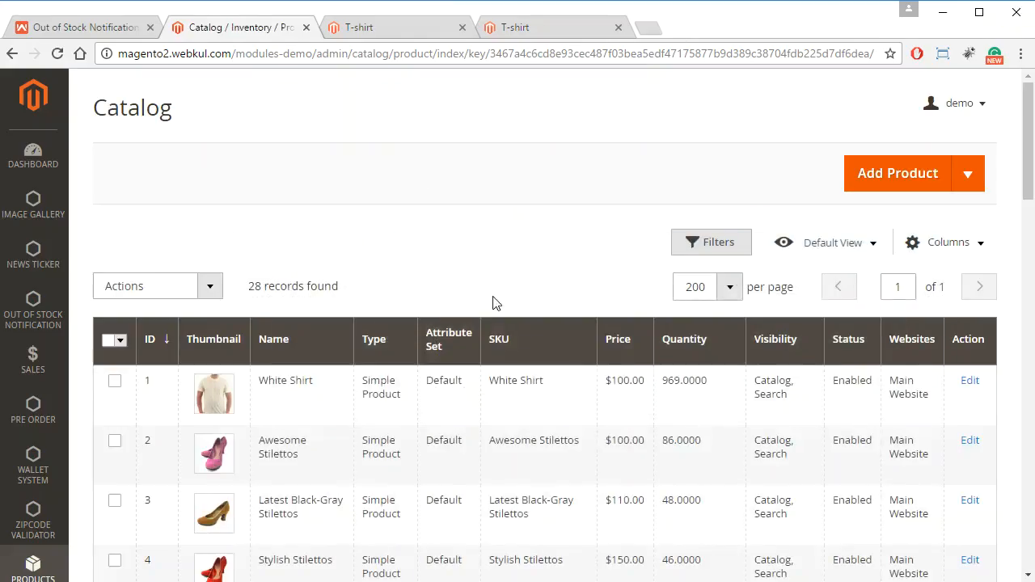
Review the guest storefront page of T-shirt-Black with its stock label and Notify me field.
{"action": "left_click", "coordinate": [409, 32]}
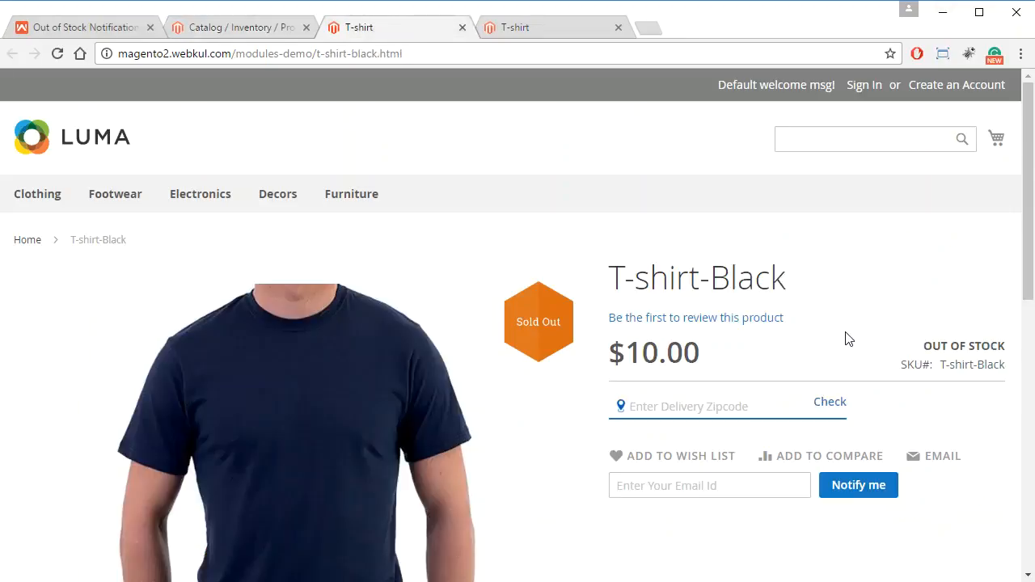
{"action": "scroll", "coordinate": [848, 338], "scroll_direction": "down", "scroll_amount": 1}
{"action": "scroll", "coordinate": [848, 331], "scroll_direction": "up", "scroll_amount": 1}
Open the Out of Stock Notification request list, select the request with Id 15 and check the available bulk actions.
{"action": "left_click", "coordinate": [213, 28]}
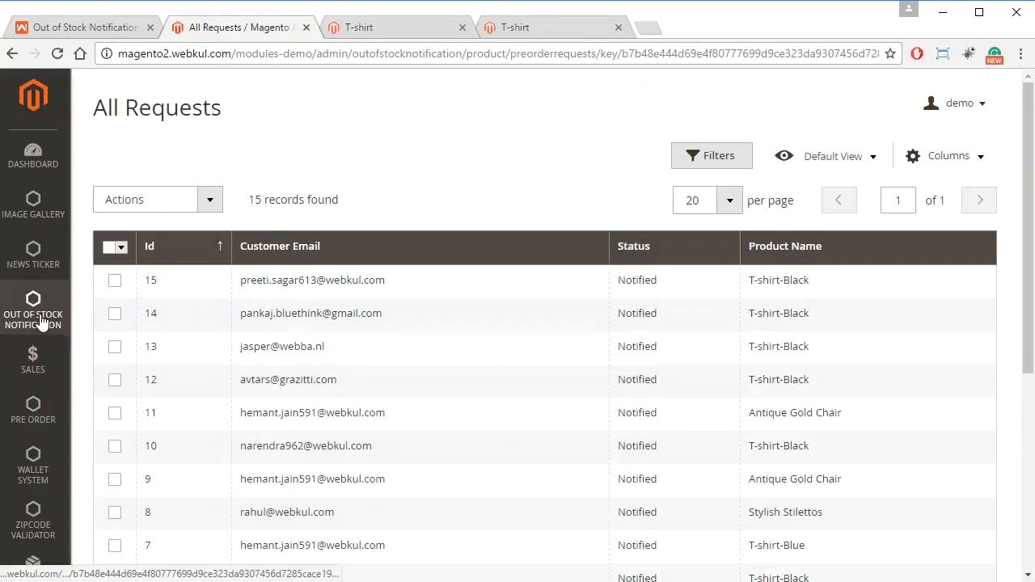
{"action": "left_click", "coordinate": [41, 320]}
{"action": "left_click", "coordinate": [191, 186]}
{"action": "left_click", "coordinate": [114, 281]}
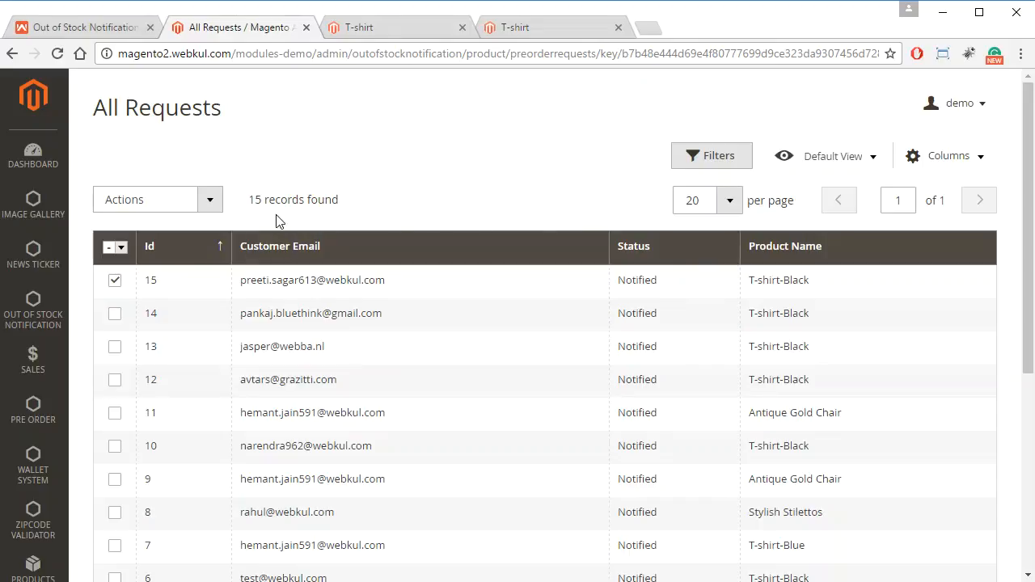
{"action": "left_click", "coordinate": [210, 199]}
{"action": "left_click", "coordinate": [498, 160]}
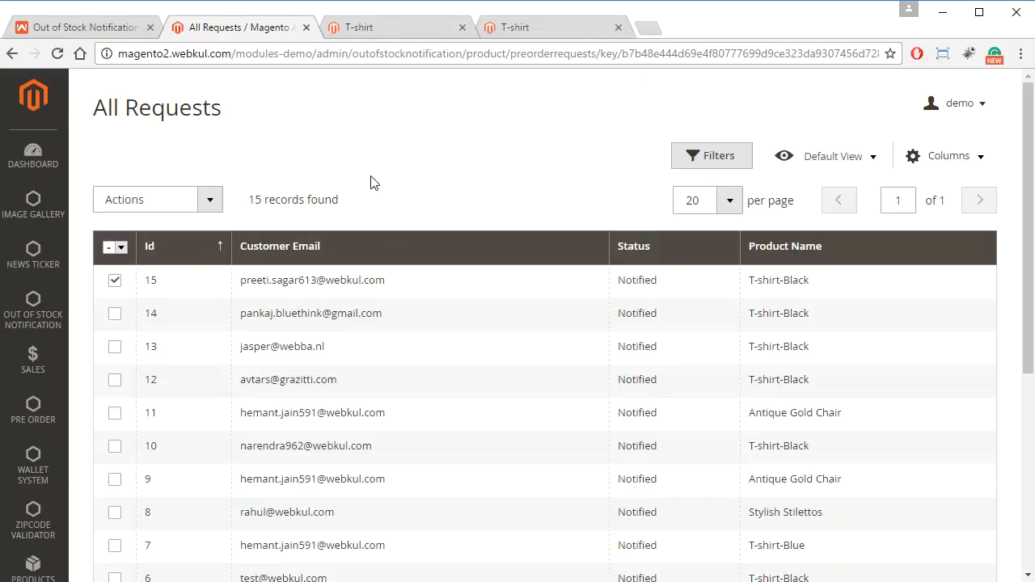